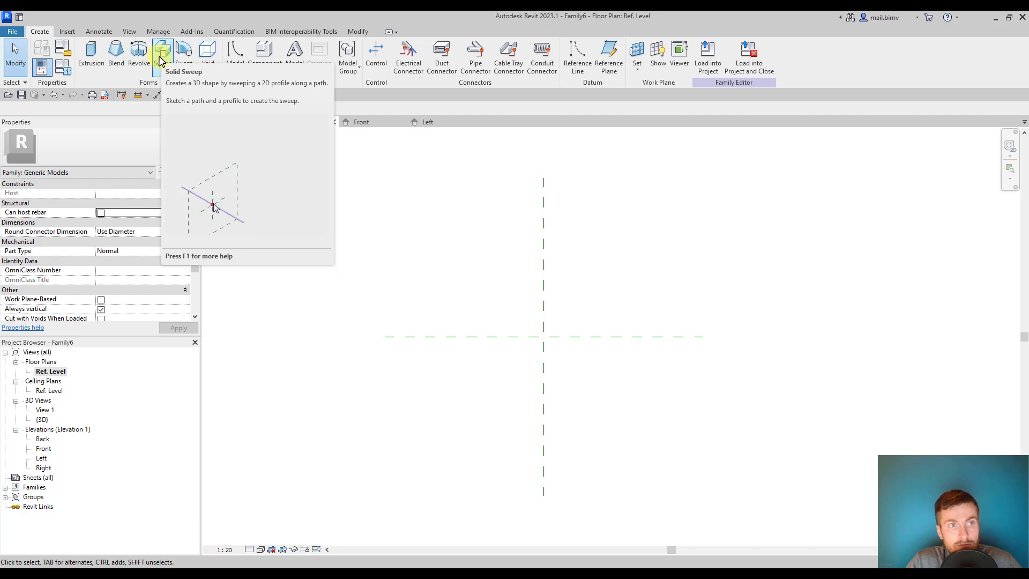
# - Start a new solid sweep from the Forms panel, ending on the Modify | Sweep tools
pyautogui.click(160, 59)
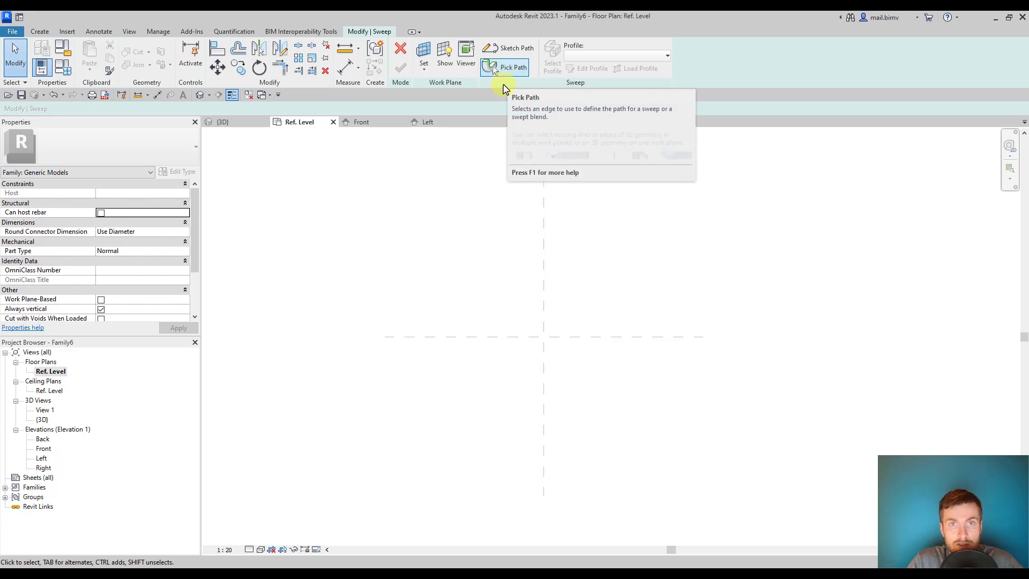
pyautogui.click(31, 32)
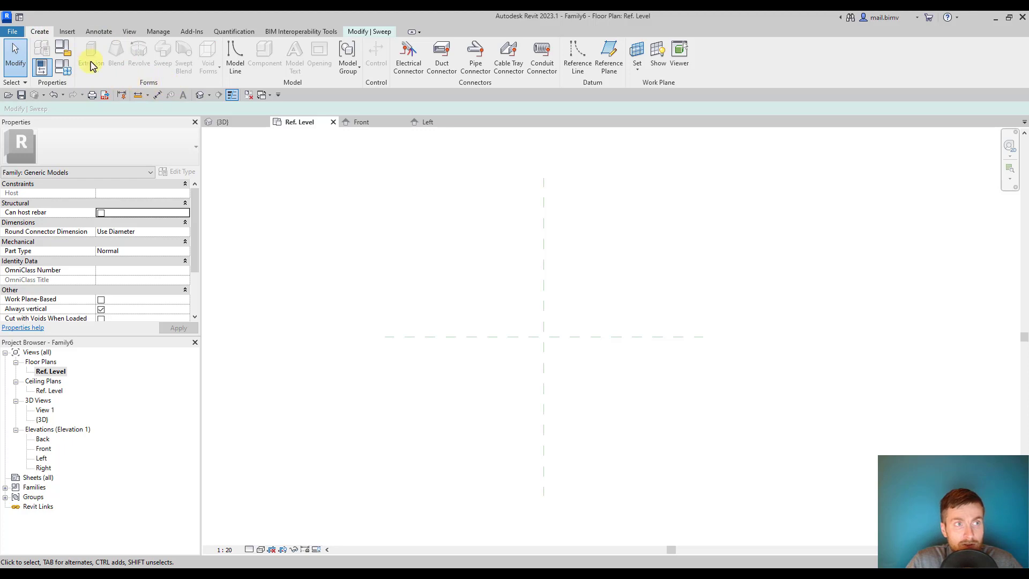
pyautogui.click(374, 31)
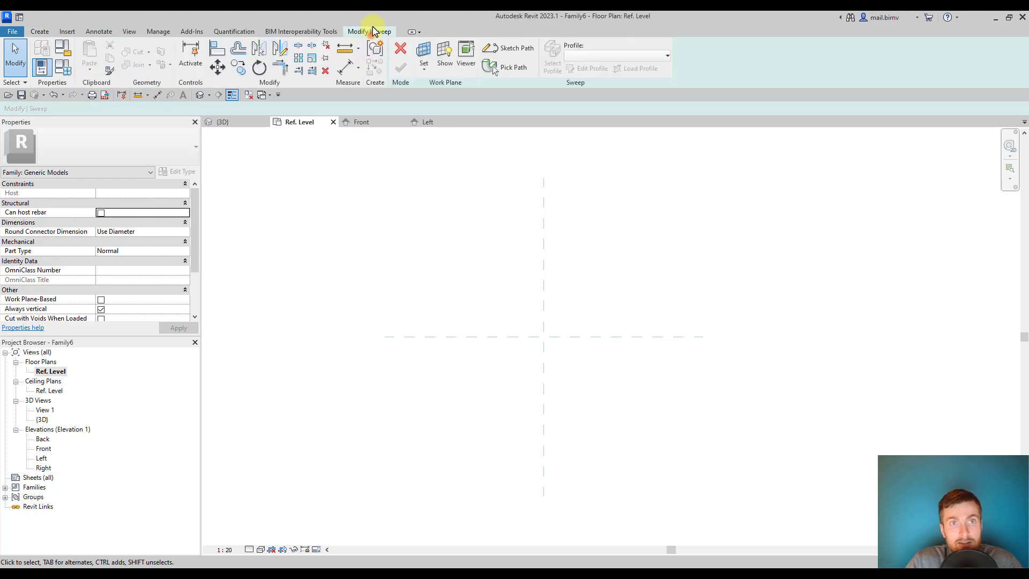
# - Sketch the path's chained straight lines from the horizontal reference plane, stepping left, up, right and up
pyautogui.click(516, 49)
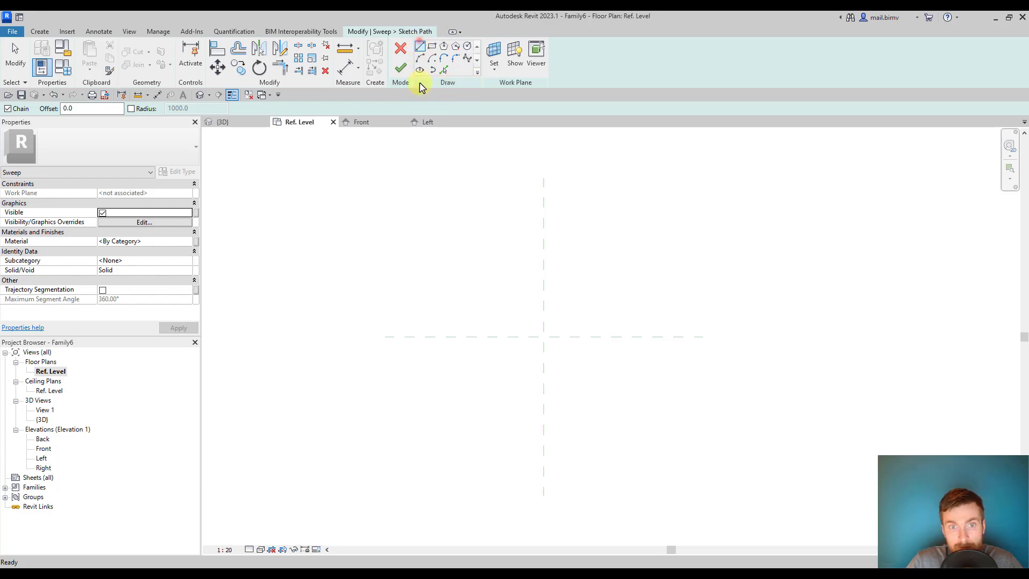
pyautogui.click(421, 336)
pyautogui.click(521, 337)
pyautogui.click(521, 286)
pyautogui.click(624, 285)
pyautogui.click(624, 207)
pyautogui.click(16, 61)
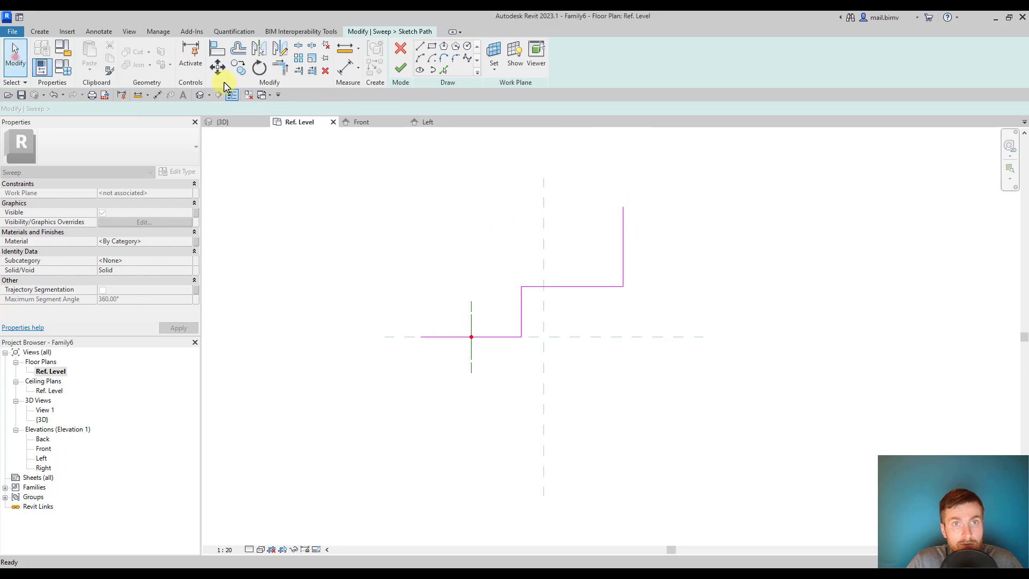
# - Add a start-end-radius semicircular arc at the path's upper end
pyautogui.click(420, 58)
pyautogui.click(621, 207)
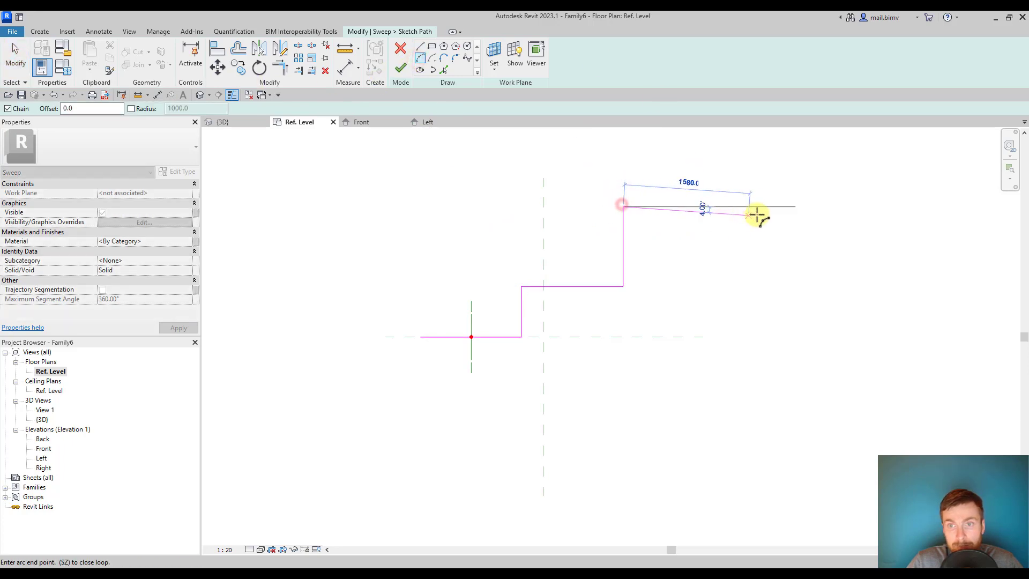
pyautogui.click(788, 209)
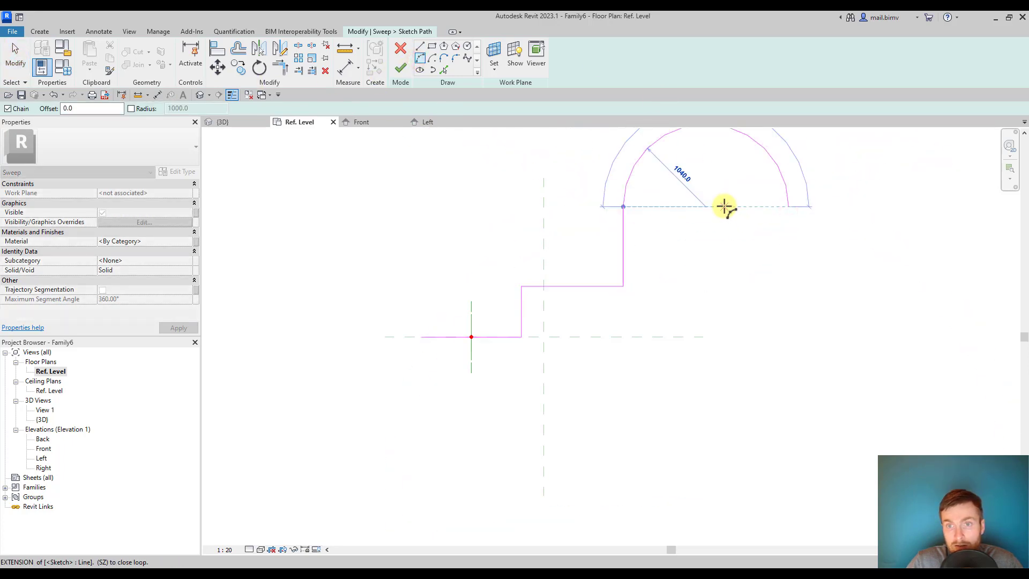
pyautogui.click(724, 206)
pyautogui.click(15, 62)
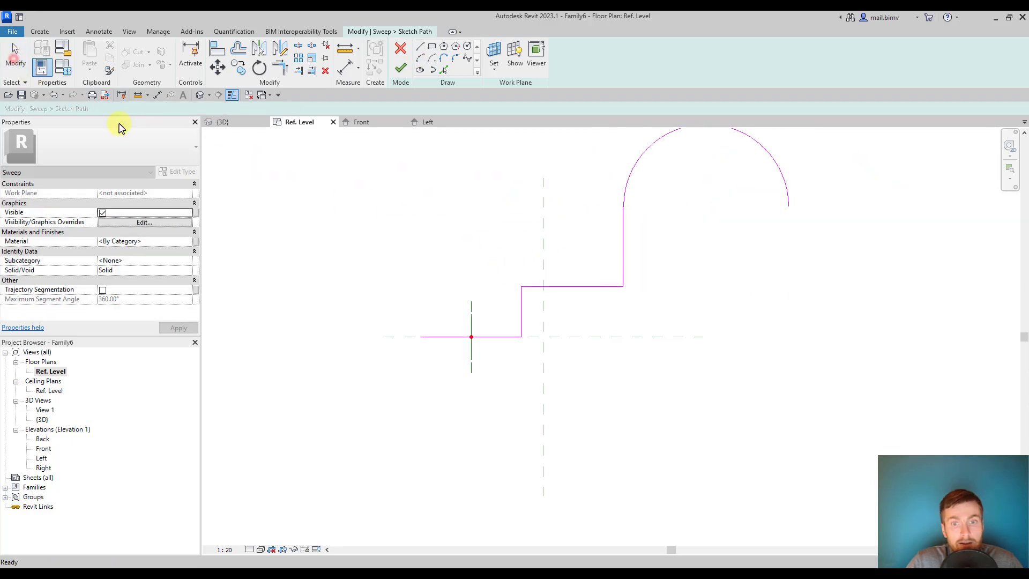
# - Open the default 3D view and orbit to see the sketched path
pyautogui.click(198, 97)
pyautogui.scroll(-3, 477, 425)
pyautogui.keyDown('shift'); pyautogui.moveTo(429, 413); pyautogui.dragTo(666, 472, button='middle'); pyautogui.keyUp('shift')
pyautogui.scroll(3, 739, 480)
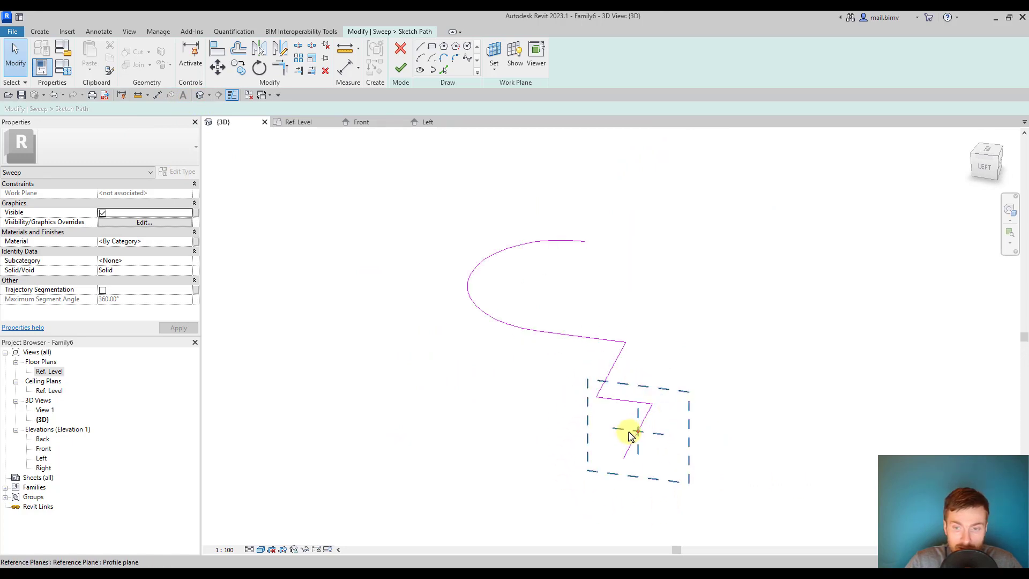
pyautogui.keyDown('shift'); pyautogui.moveTo(694, 487); pyautogui.dragTo(662, 473, button='middle'); pyautogui.keyUp('shift')
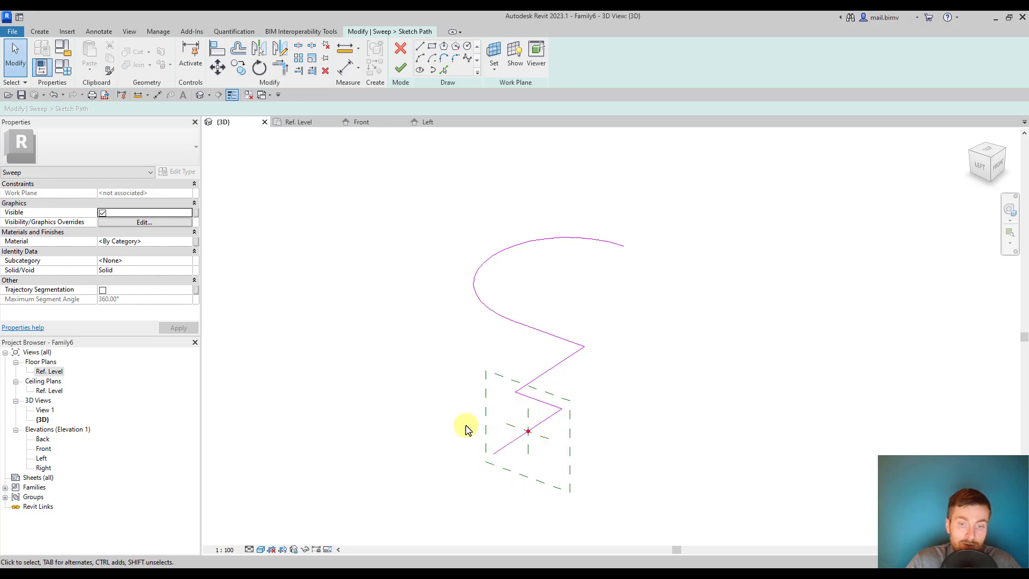
pyautogui.moveTo(389, 424)
pyautogui.keyDown('shift'); pyautogui.mouseDown(button='middle')
pyautogui.moveTo(467, 476)
pyautogui.moveTo(432, 480)
pyautogui.mouseUp(button='middle'); pyautogui.keyUp('shift')
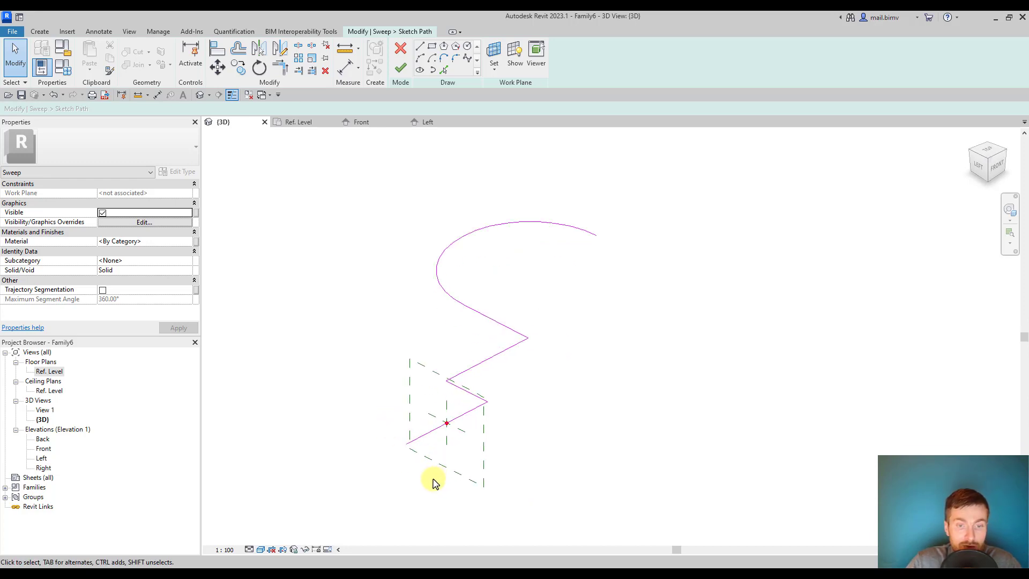
# - Select the profile reference plane and drag it toward the path's end point
pyautogui.click(460, 430)
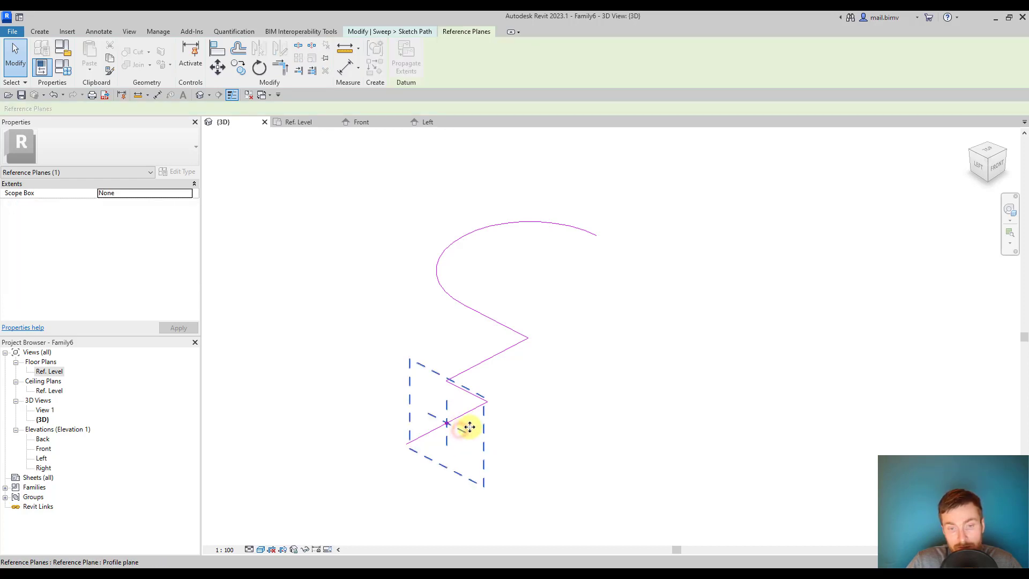
pyautogui.moveTo(471, 429); pyautogui.dragTo(493, 403)
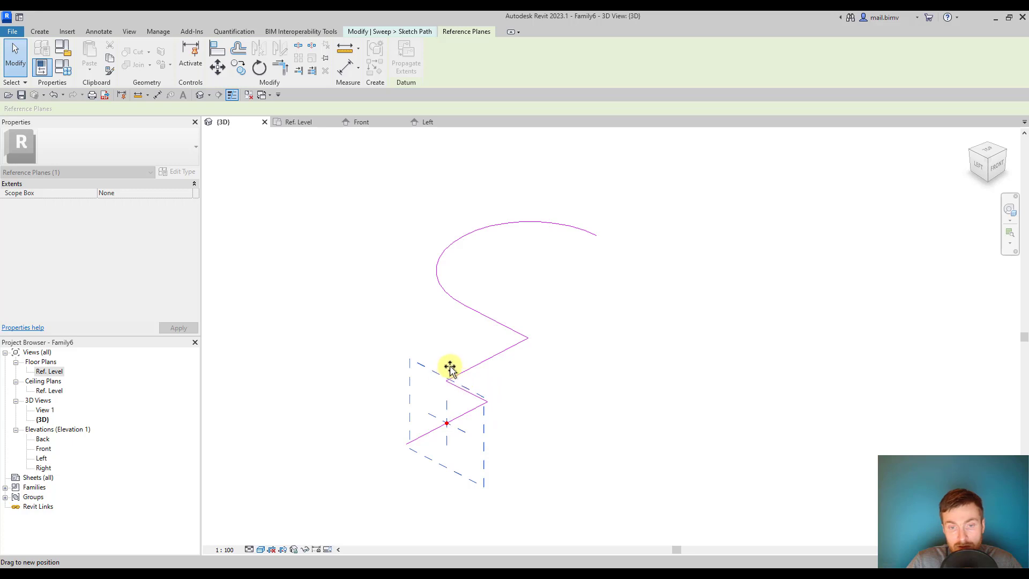
pyautogui.moveTo(451, 368); pyautogui.dragTo(488, 355)
pyautogui.keyDown('shift'); pyautogui.moveTo(533, 372); pyautogui.dragTo(453, 402, button='middle'); pyautogui.keyUp('shift')
pyautogui.moveTo(452, 402); pyautogui.dragTo(491, 360)
pyautogui.moveTo(491, 361)
pyautogui.keyDown('shift'); pyautogui.mouseDown(button='middle')
pyautogui.moveTo(504, 380)
pyautogui.moveTo(499, 369)
pyautogui.mouseUp(button='middle'); pyautogui.keyUp('shift')
pyautogui.moveTo(497, 370); pyautogui.dragTo(461, 324)
pyautogui.moveTo(459, 360); pyautogui.dragTo(461, 395, button='middle')
pyautogui.click(462, 395)
# - Reselect the profile plane and settle it on the path's lower vertex
pyautogui.click(460, 399)
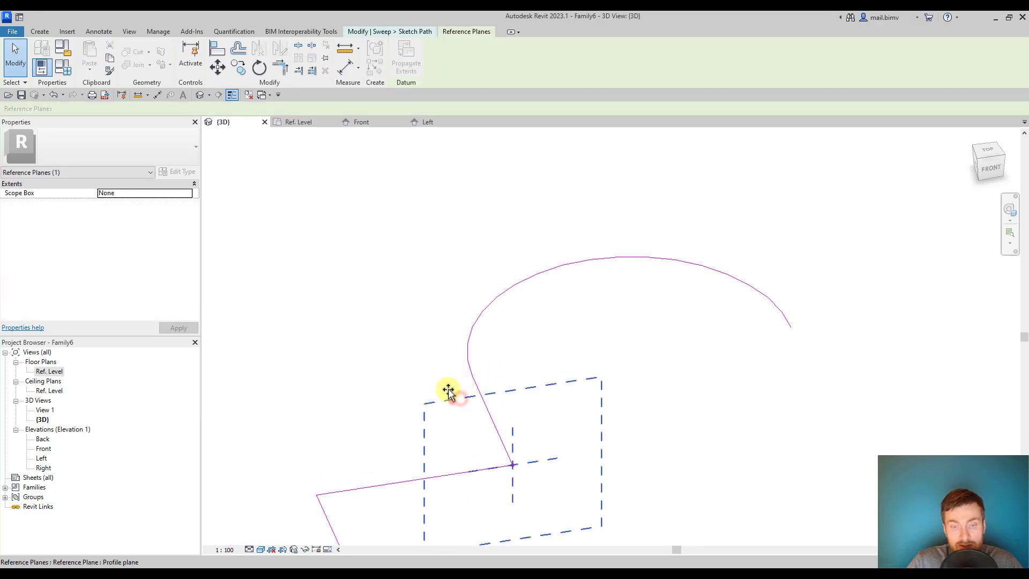
pyautogui.moveTo(450, 398); pyautogui.dragTo(407, 271)
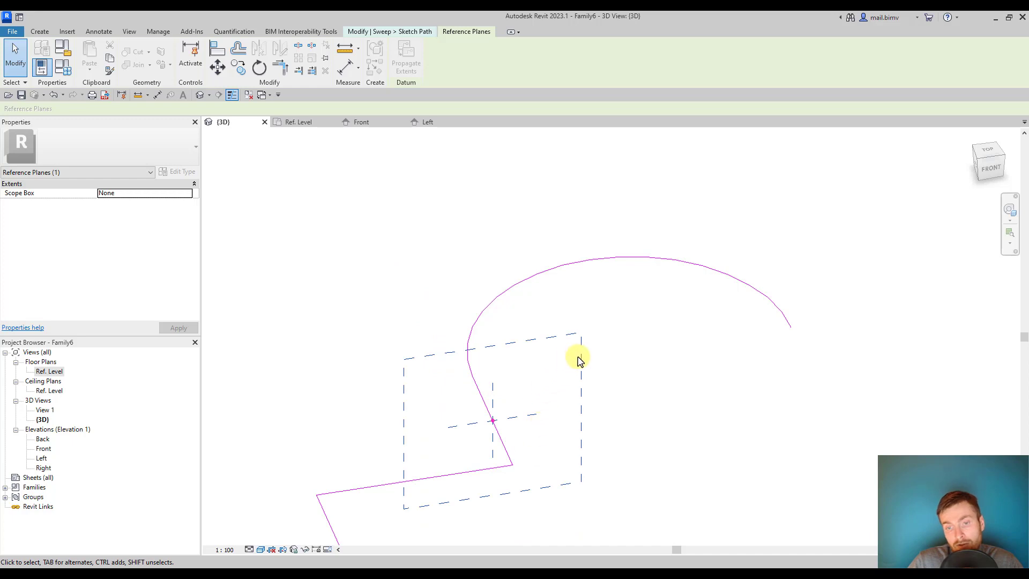
pyautogui.moveTo(580, 355); pyautogui.dragTo(496, 279)
pyautogui.keyDown('shift'); pyautogui.moveTo(429, 342); pyautogui.dragTo(423, 436, button='middle'); pyautogui.keyUp('shift')
pyautogui.moveTo(409, 428); pyautogui.dragTo(395, 253)
pyautogui.moveTo(375, 427)
pyautogui.keyDown('shift'); pyautogui.mouseDown(button='middle')
pyautogui.moveTo(599, 308)
pyautogui.moveTo(459, 271)
pyautogui.moveTo(482, 333)
pyautogui.moveTo(473, 379)
pyautogui.moveTo(499, 396)
pyautogui.moveTo(448, 345)
pyautogui.moveTo(523, 370)
pyautogui.moveTo(546, 363)
pyautogui.mouseUp(button='middle'); pyautogui.keyUp('shift')
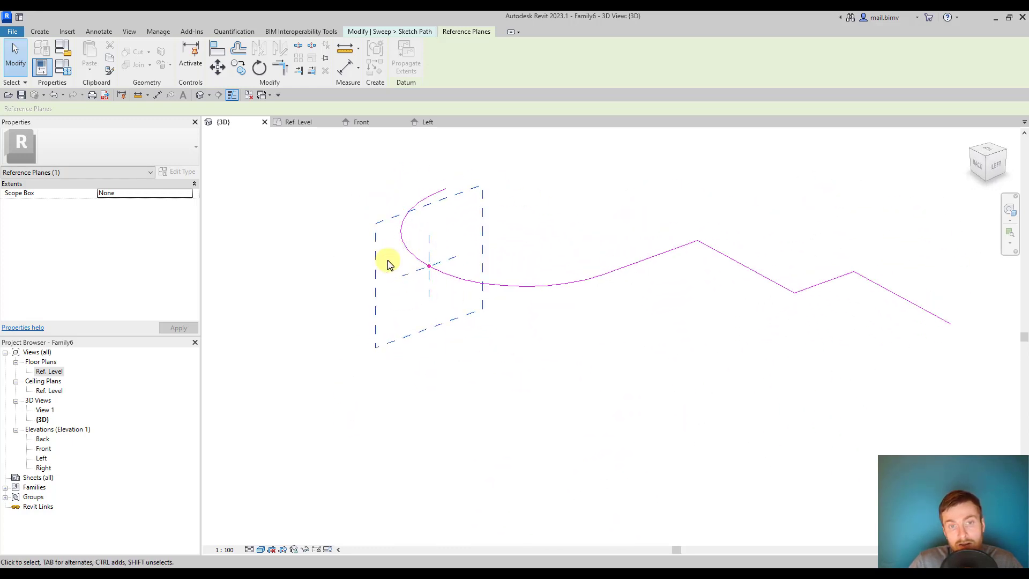
pyautogui.moveTo(477, 312)
pyautogui.keyDown('shift'); pyautogui.mouseDown(button='middle')
pyautogui.moveTo(505, 377)
pyautogui.moveTo(398, 435)
pyautogui.moveTo(346, 402)
pyautogui.mouseUp(button='middle'); pyautogui.keyUp('shift')
pyautogui.moveTo(402, 294); pyautogui.dragTo(461, 472)
pyautogui.keyDown('shift'); pyautogui.moveTo(594, 452); pyautogui.dragTo(504, 426, button='middle'); pyautogui.keyUp('shift')
# - Finish the path sketch and confirm the Profile stays <By Sketch>
pyautogui.click(418, 34)
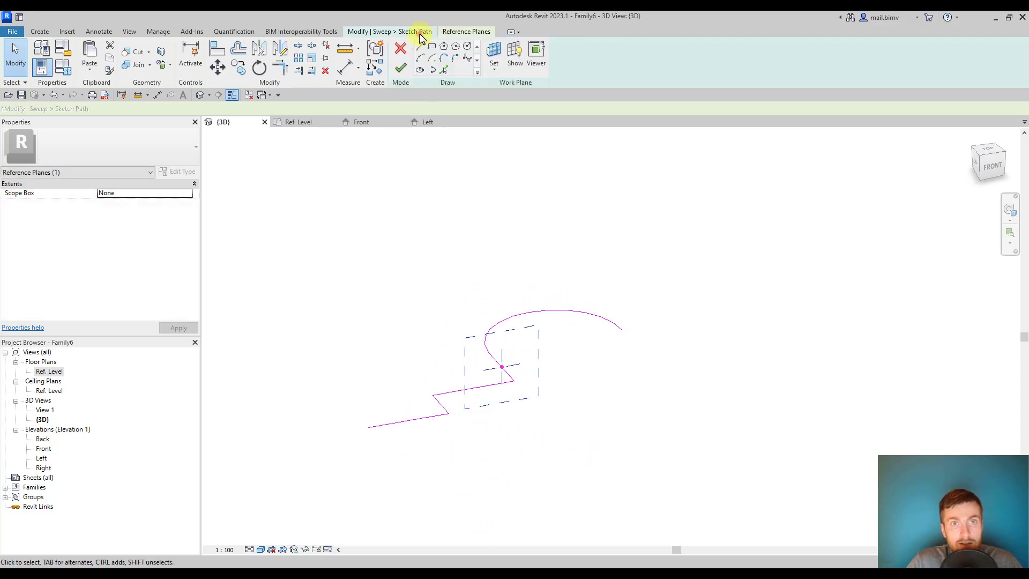
pyautogui.click(401, 69)
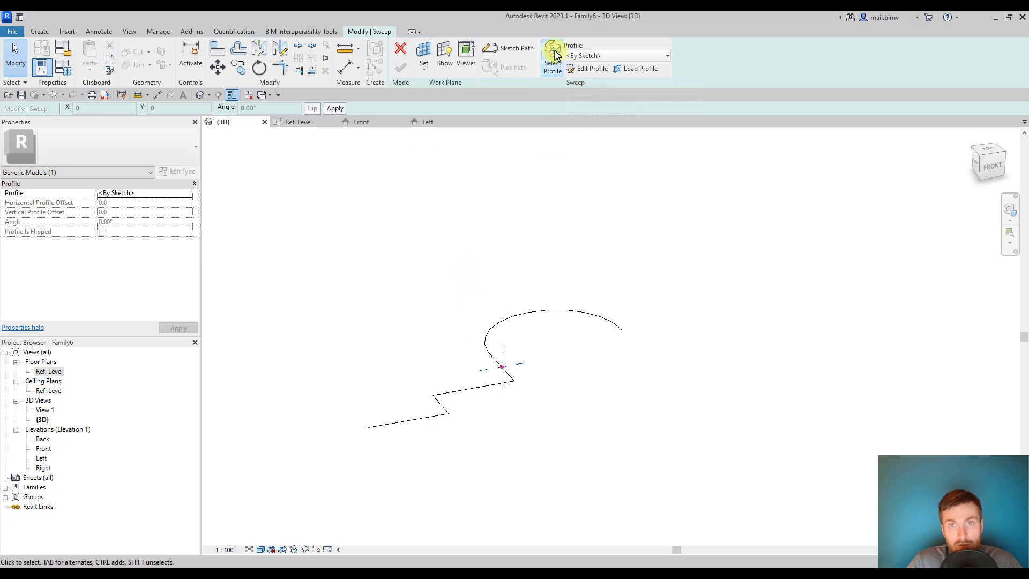
pyautogui.click(582, 57)
pyautogui.click(586, 67)
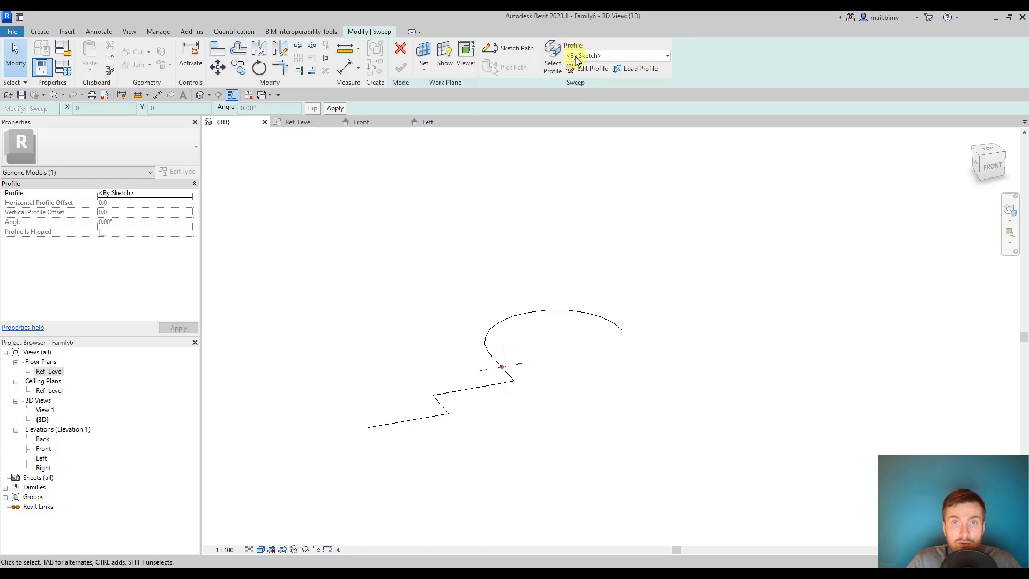
# - Cancel picking an existing profile and open the profile sketch with Edit Profile
pyautogui.click(556, 64)
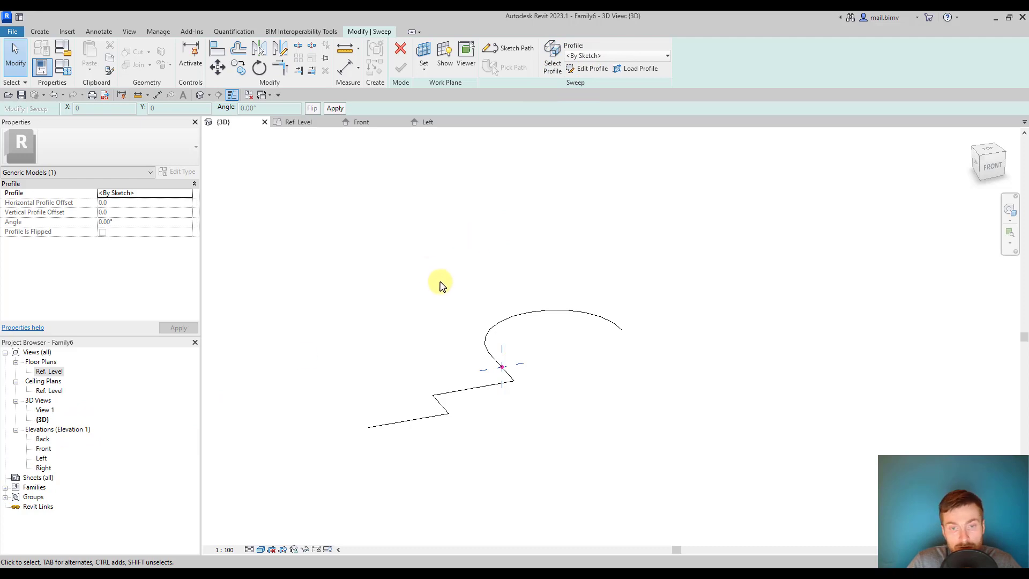
pyautogui.click(552, 58)
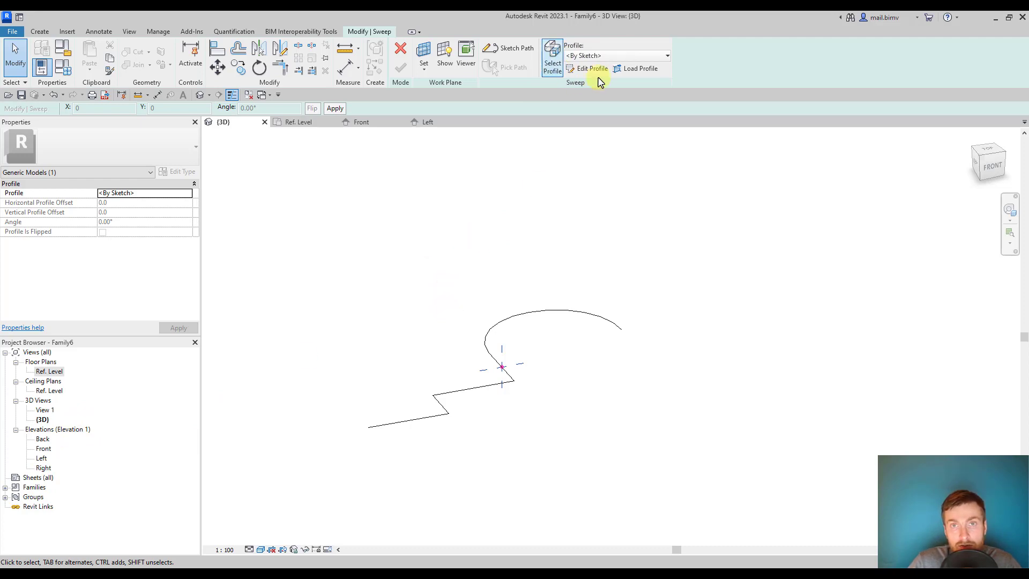
pyautogui.click(562, 63)
pyautogui.click(498, 361)
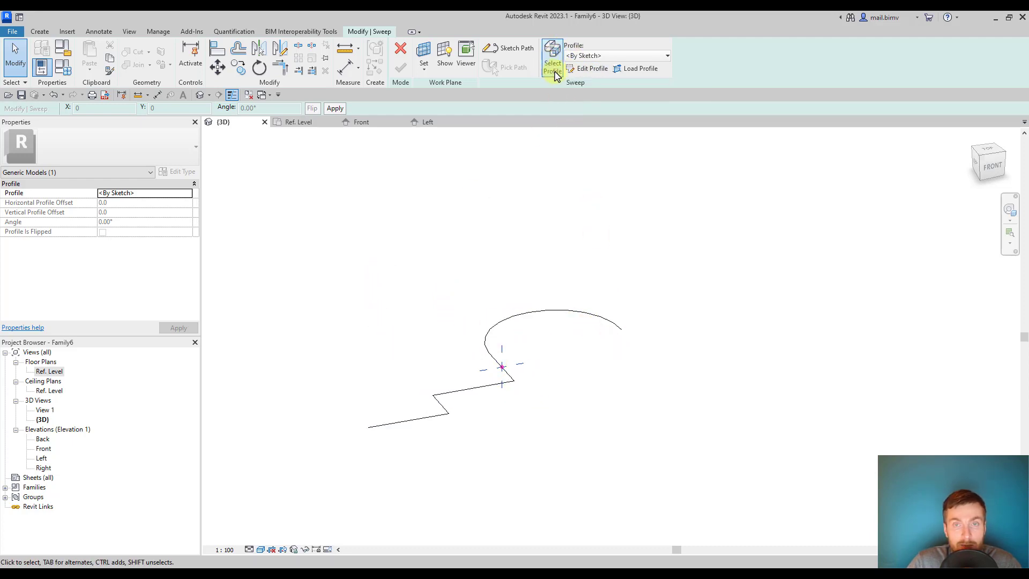
pyautogui.click(588, 68)
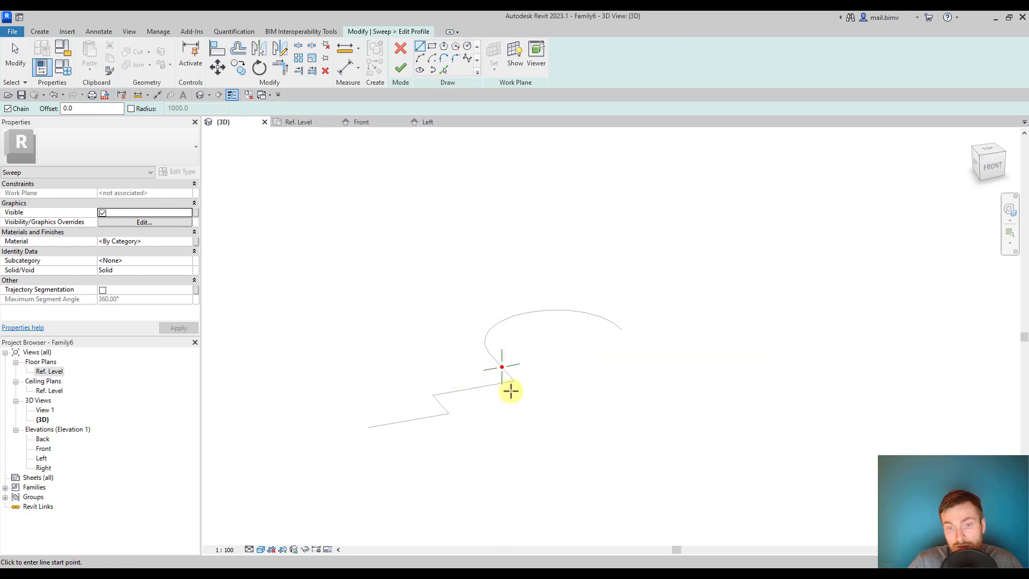
# - Check the Front elevation, return to 3D, and orbit to frame the path curve and profile planes
pyautogui.scroll(2, 511, 391)
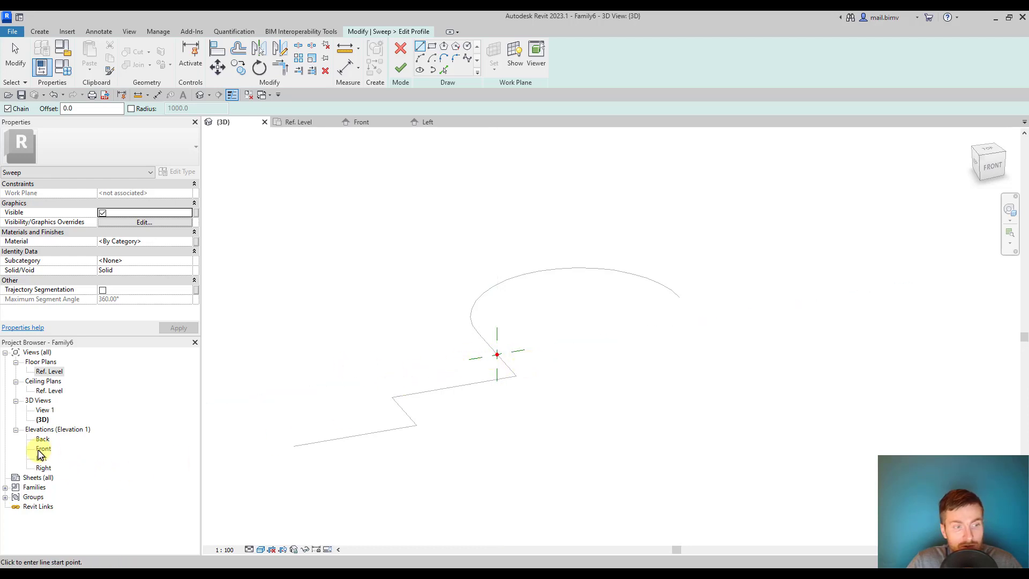
pyautogui.click(42, 449)
pyautogui.doubleClick(42, 449)
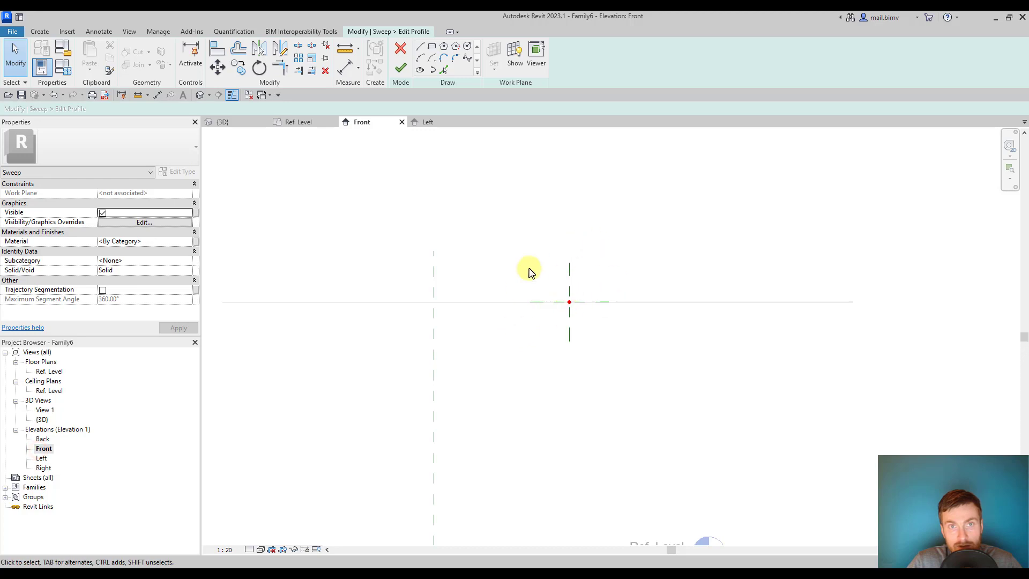
pyautogui.click(43, 420)
pyautogui.doubleClick(43, 420)
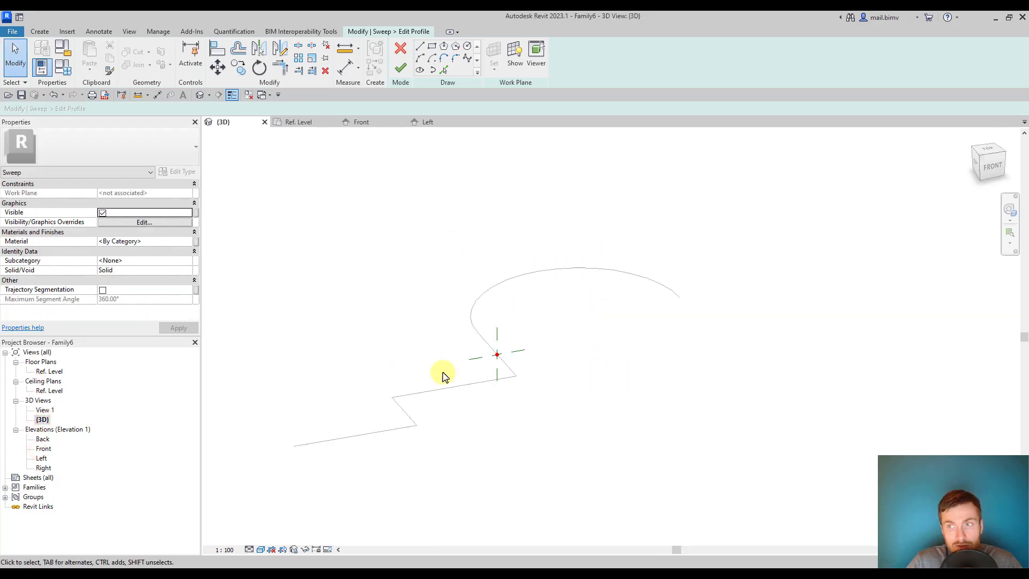
pyautogui.click(991, 168)
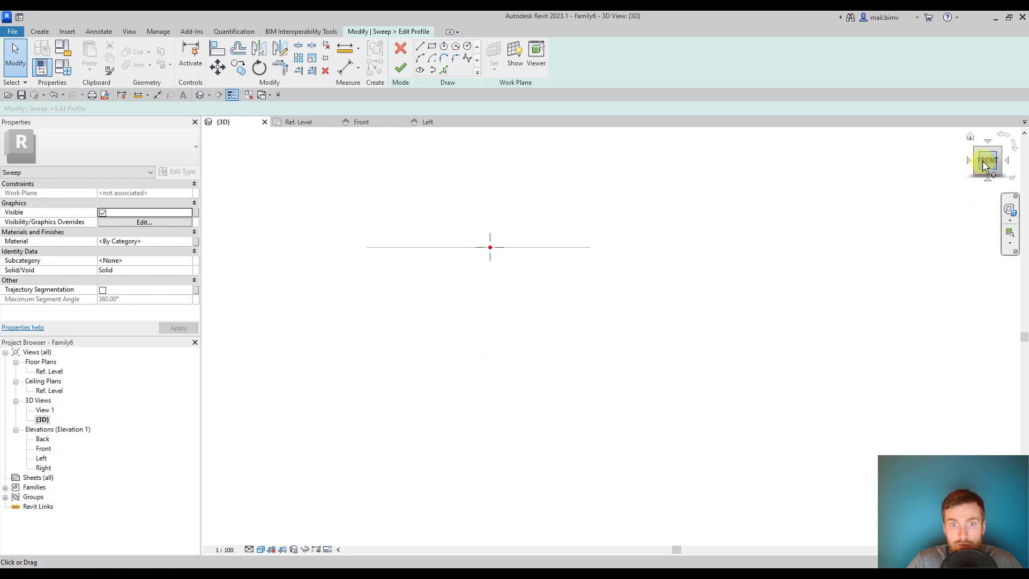
pyautogui.scroll(3, 498, 246)
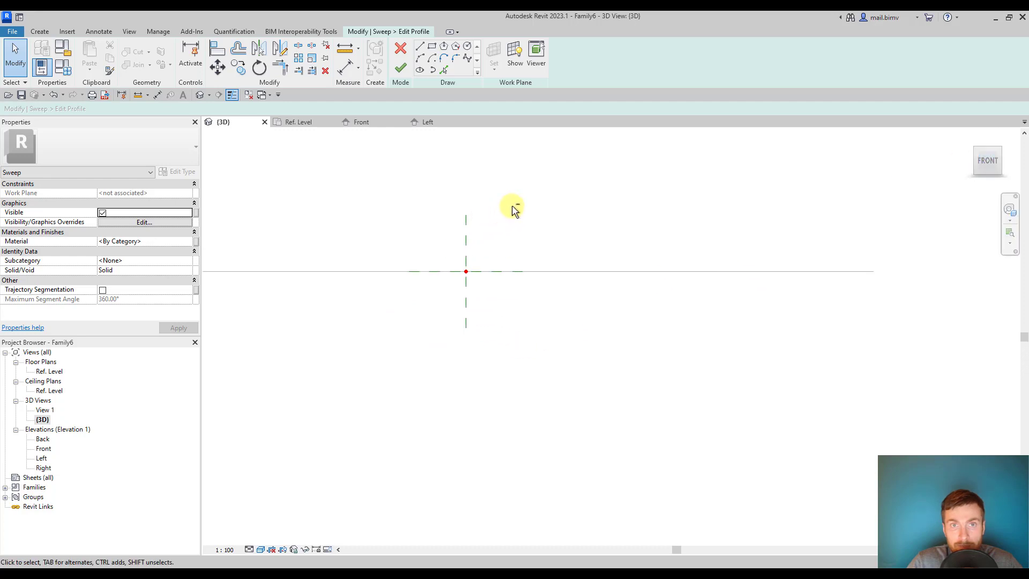
pyautogui.keyDown('shift'); pyautogui.moveTo(513, 209); pyautogui.dragTo(471, 314, button='middle'); pyautogui.keyUp('shift')
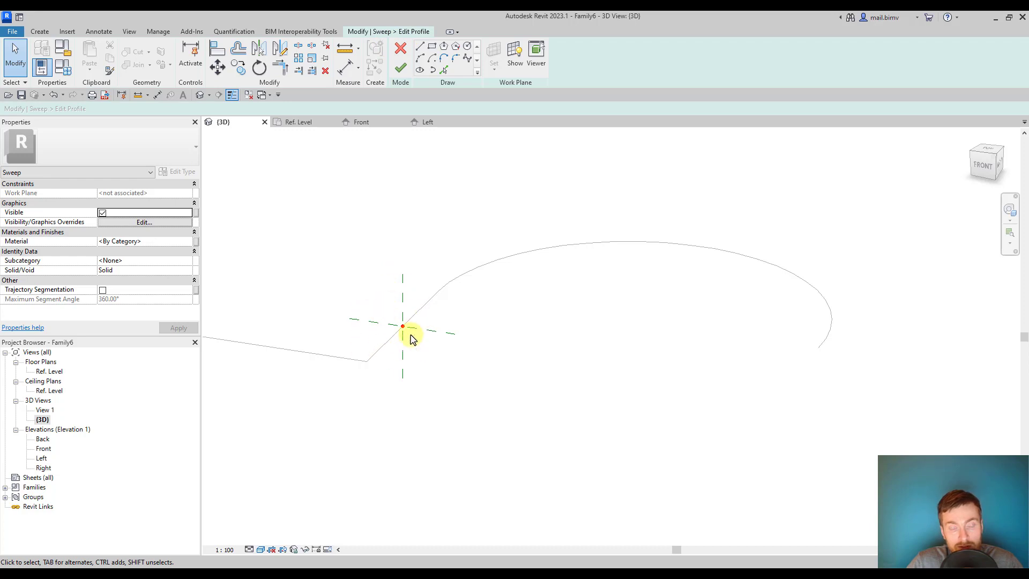
pyautogui.scroll(3, 395, 328)
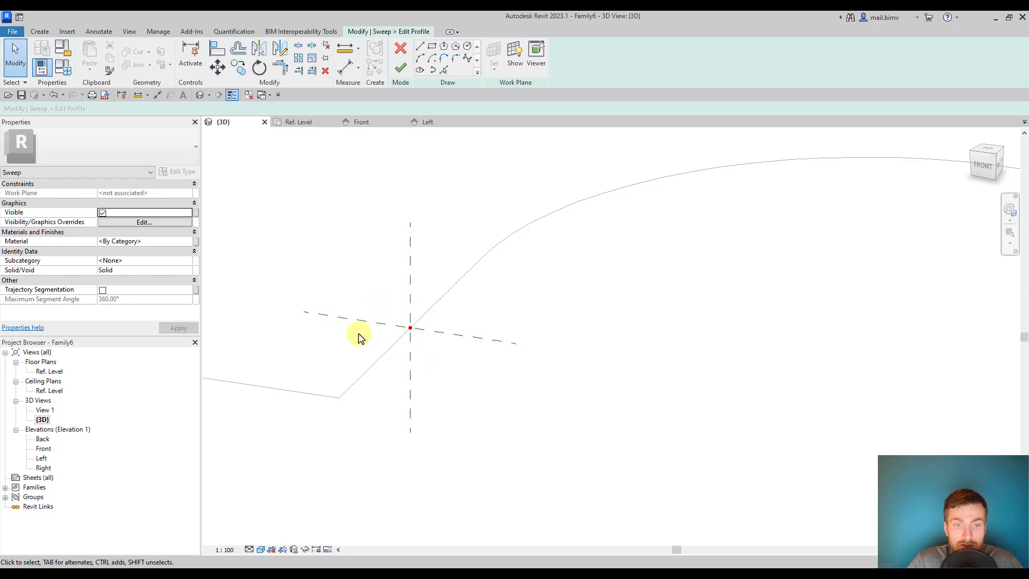
# - Draw two concentric circles at the reference-plane intersection, outer radius 150 and a smaller inner one
pyautogui.click(982, 161)
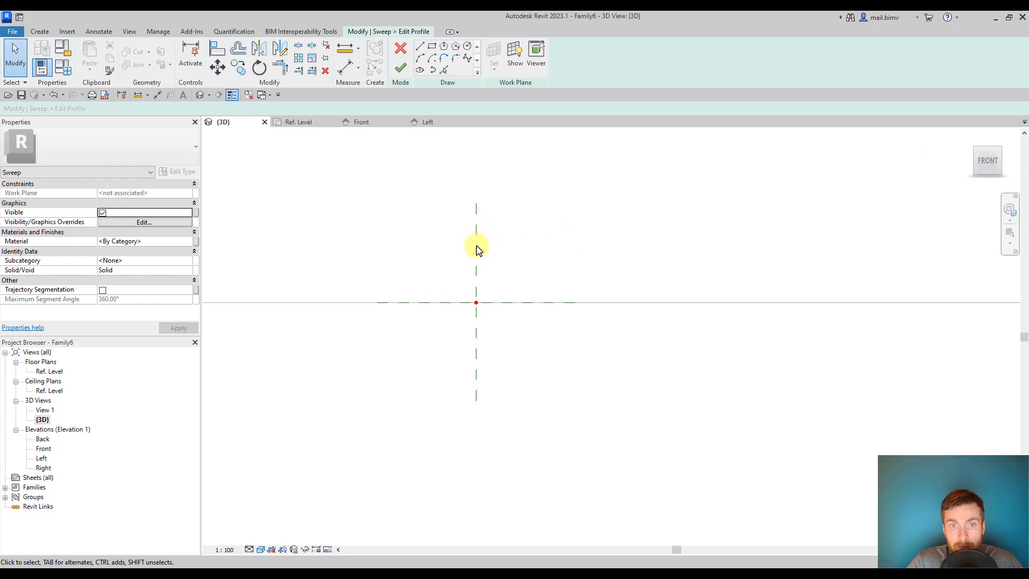
pyautogui.click(468, 48)
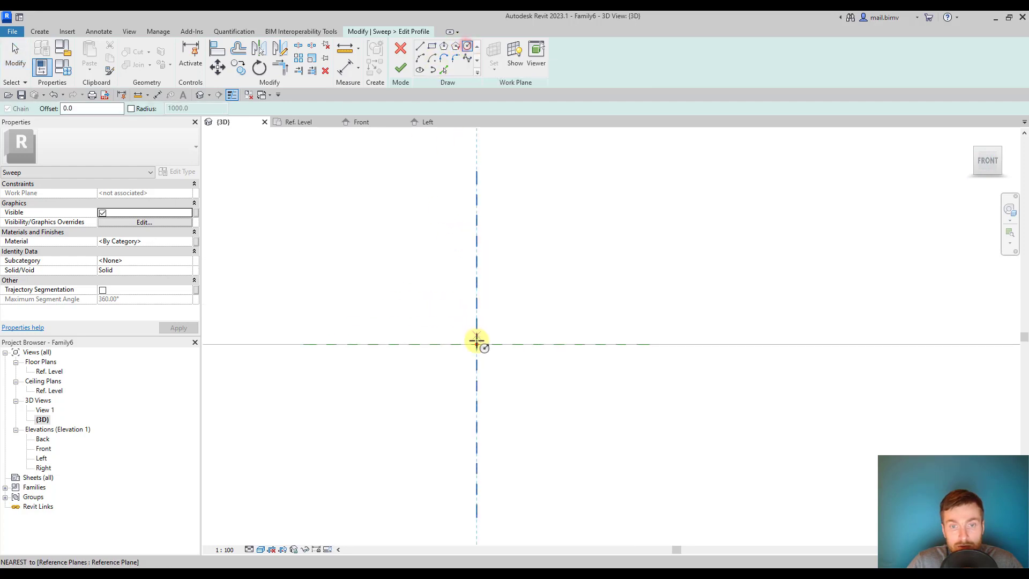
pyautogui.click(477, 343)
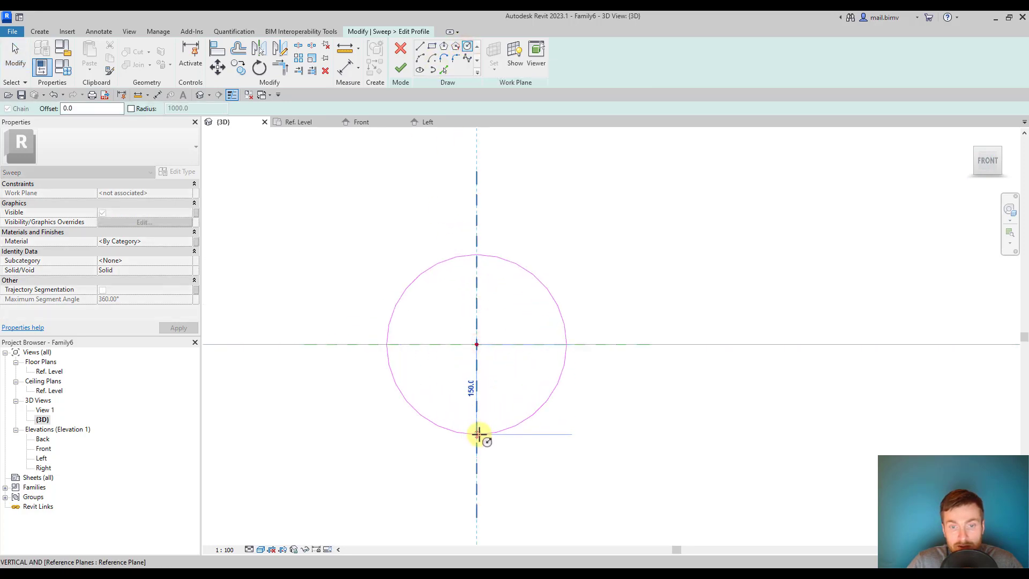
pyautogui.click(479, 433)
pyautogui.click(476, 343)
pyautogui.scroll(2, 487, 424)
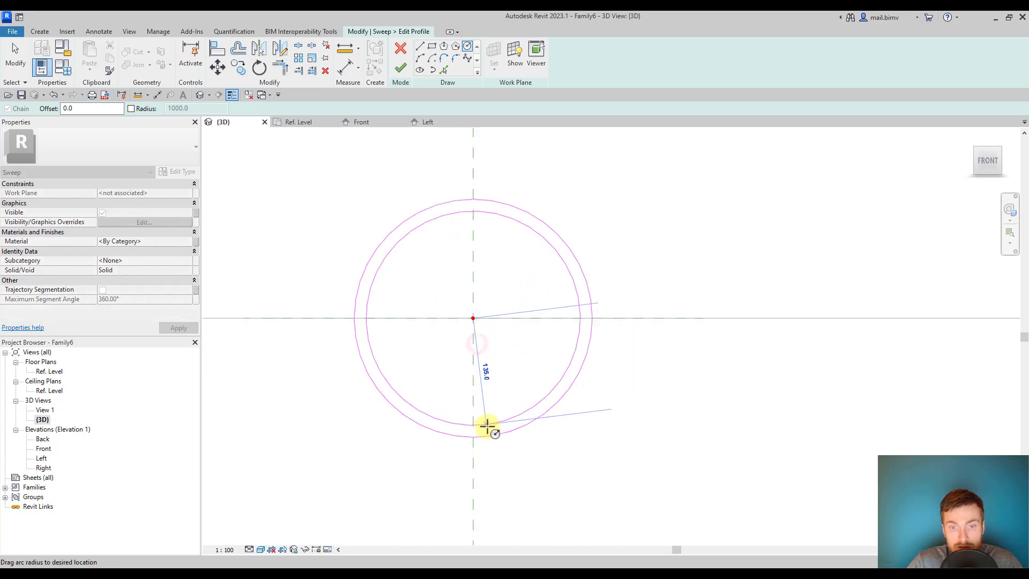
pyautogui.click(487, 431)
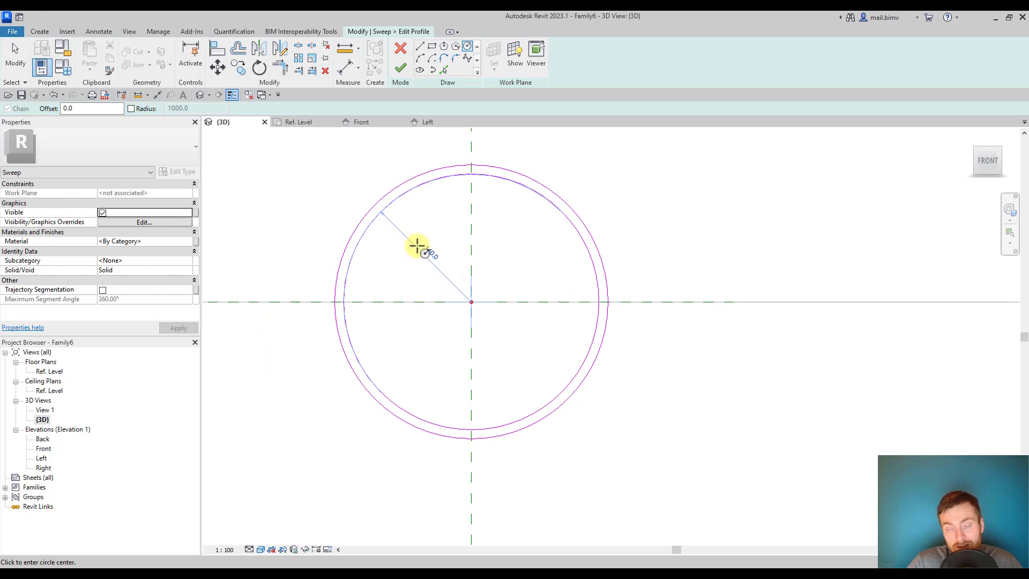
pyautogui.click(16, 56)
# - Finish the profile sketch and the sweep, producing a round hollow tube
pyautogui.scroll(-3, 435, 275)
pyautogui.scroll(-5, 468, 227)
pyautogui.keyDown('shift'); pyautogui.moveTo(523, 232); pyautogui.dragTo(476, 251, button='middle'); pyautogui.keyUp('shift')
pyautogui.scroll(4, 475, 250)
pyautogui.scroll(3, 408, 295)
pyautogui.moveTo(393, 298); pyautogui.dragTo(449, 290, button='middle')
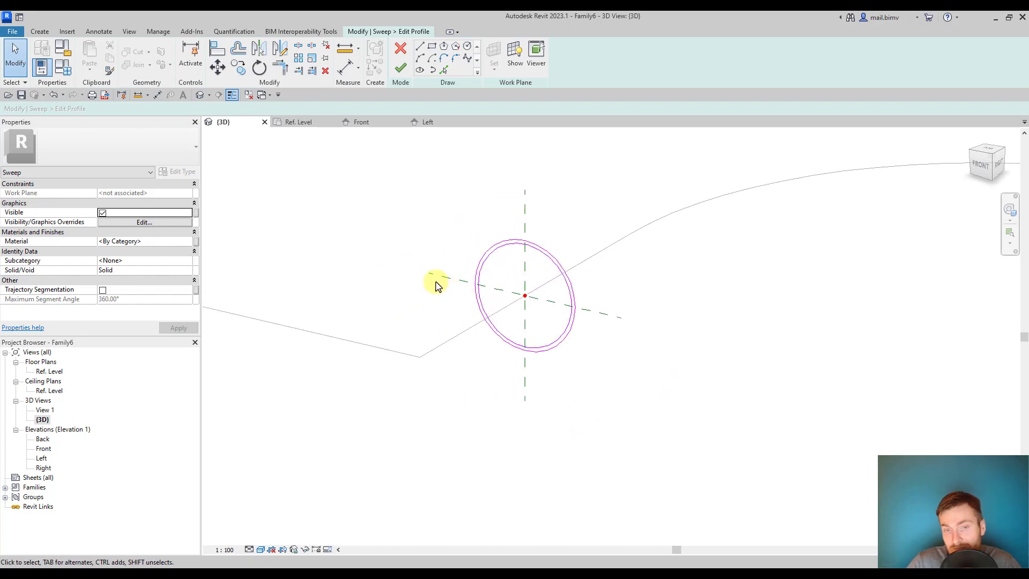
pyautogui.click(401, 69)
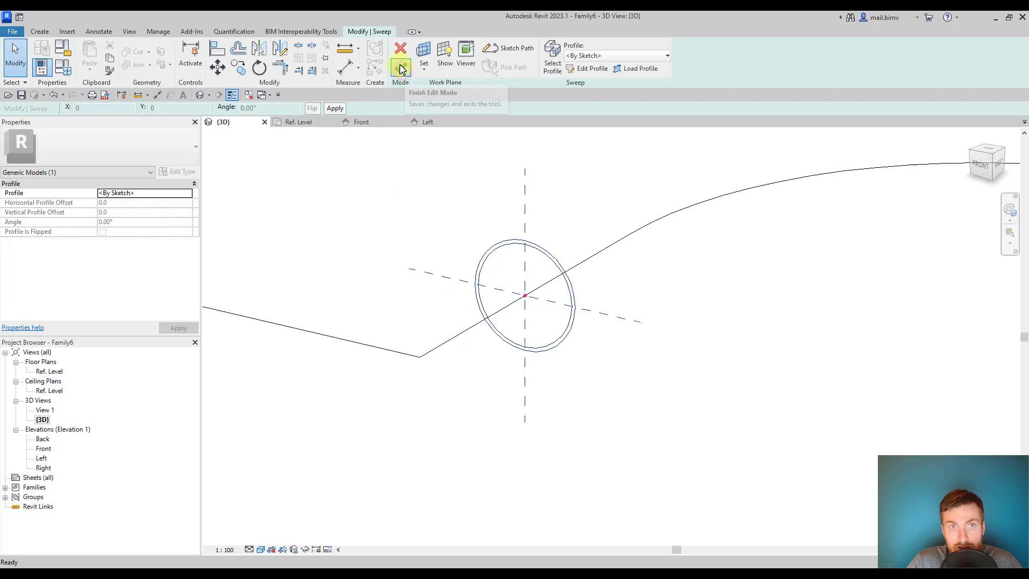
pyautogui.click(403, 72)
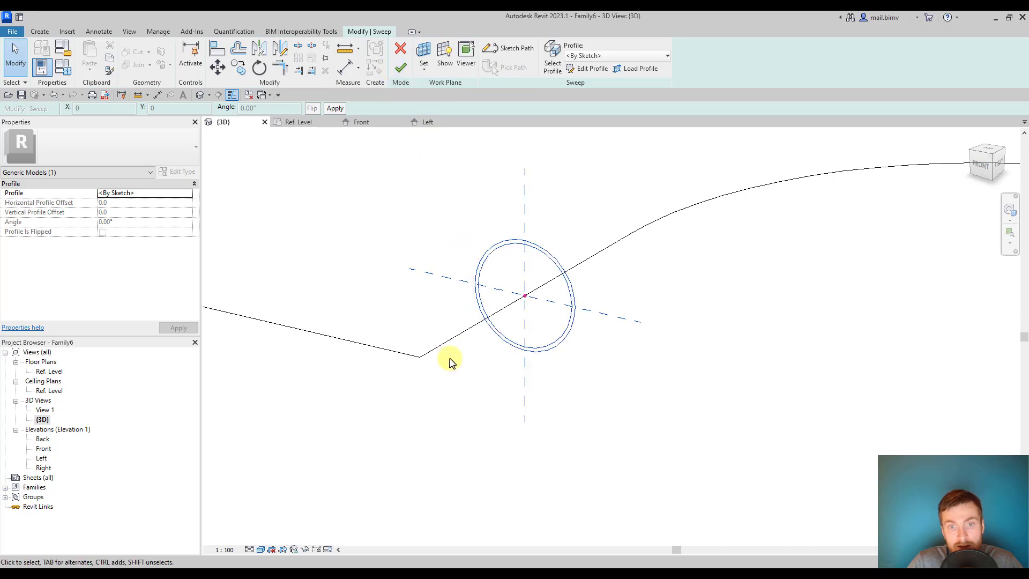
pyautogui.click(398, 70)
# - Orbit around the finished tube sweep to inspect it
pyautogui.click(407, 252)
pyautogui.scroll(-5, 408, 252)
pyautogui.keyDown('shift'); pyautogui.moveTo(344, 300); pyautogui.dragTo(510, 407, button='middle'); pyautogui.keyUp('shift')
pyautogui.scroll(2, 504, 410)
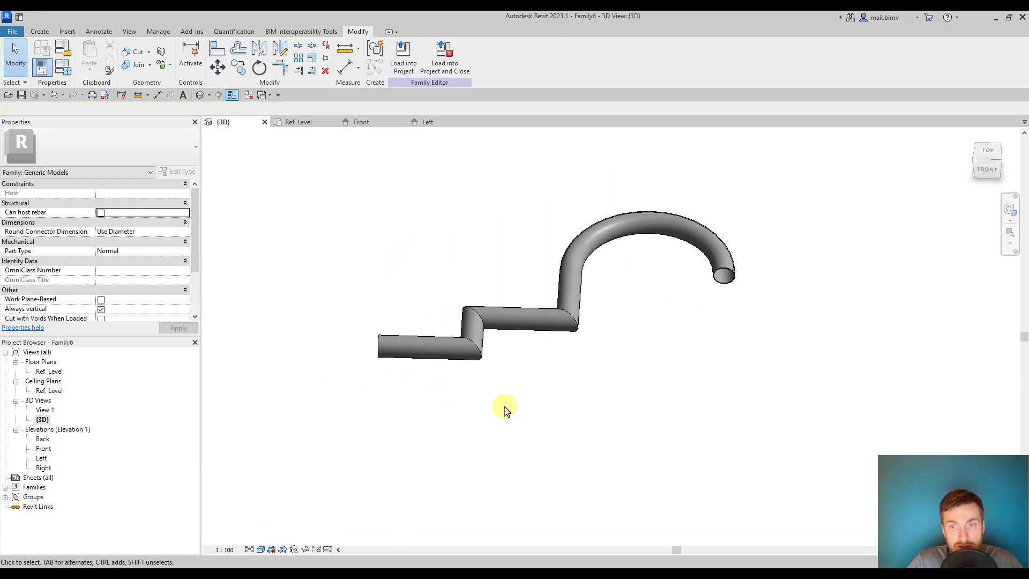
pyautogui.click(491, 329)
pyautogui.click(309, 308)
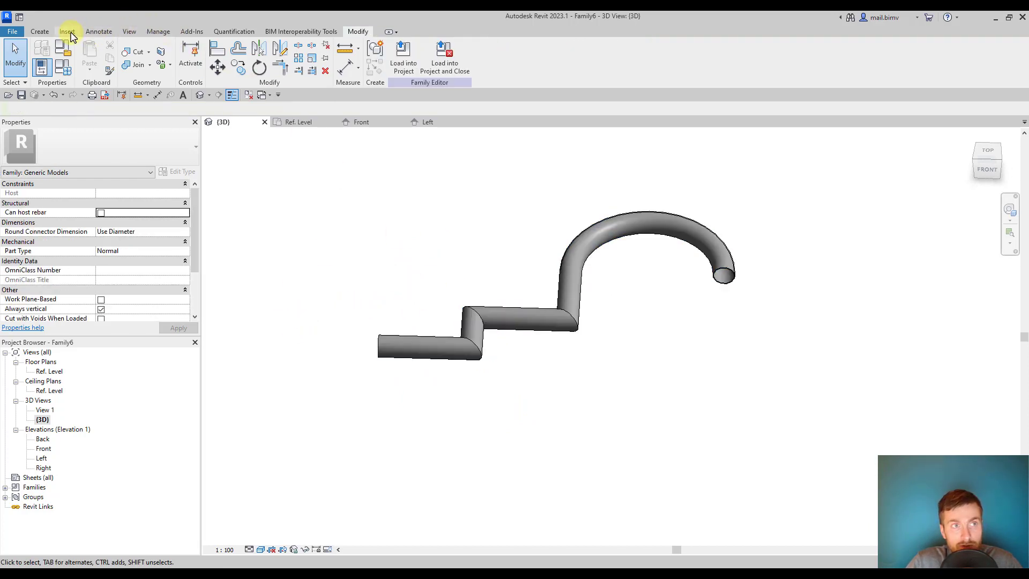
# - In Load Family, browse to Profiles > Framing > Steel and preview the steel profiles
pyautogui.click(68, 33)
pyautogui.click(460, 67)
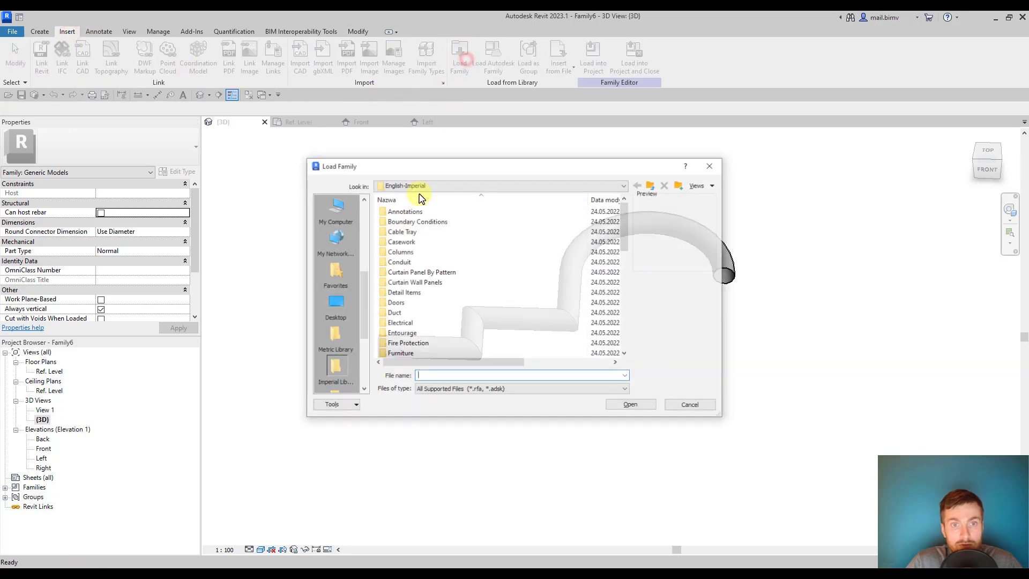
pyautogui.click(651, 185)
pyautogui.scroll(-5, 403, 313)
pyautogui.doubleClick(399, 293)
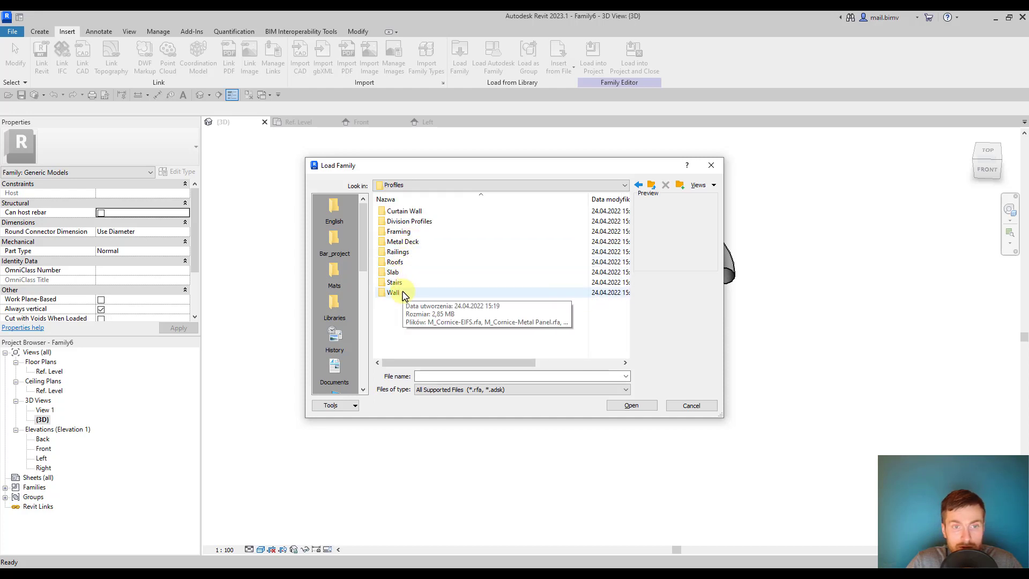
pyautogui.doubleClick(398, 231)
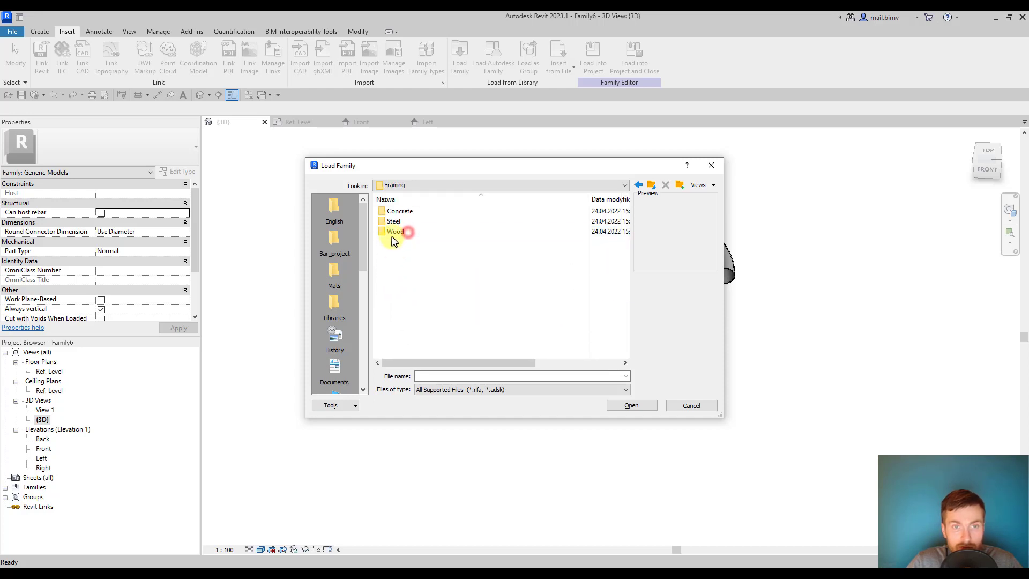
pyautogui.doubleClick(395, 221)
pyautogui.click(403, 252)
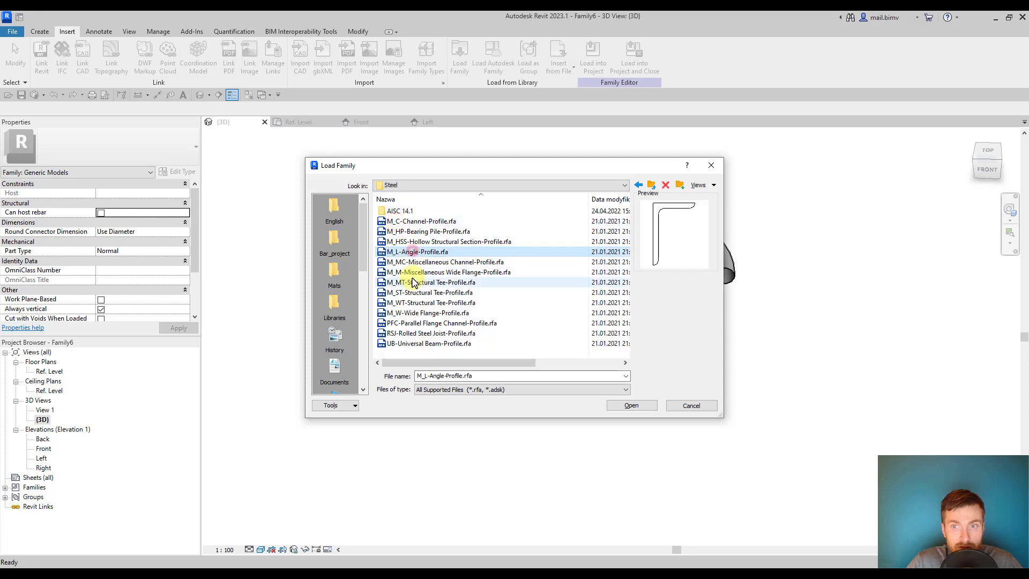
pyautogui.click(411, 281)
pyautogui.click(415, 323)
pyautogui.click(410, 303)
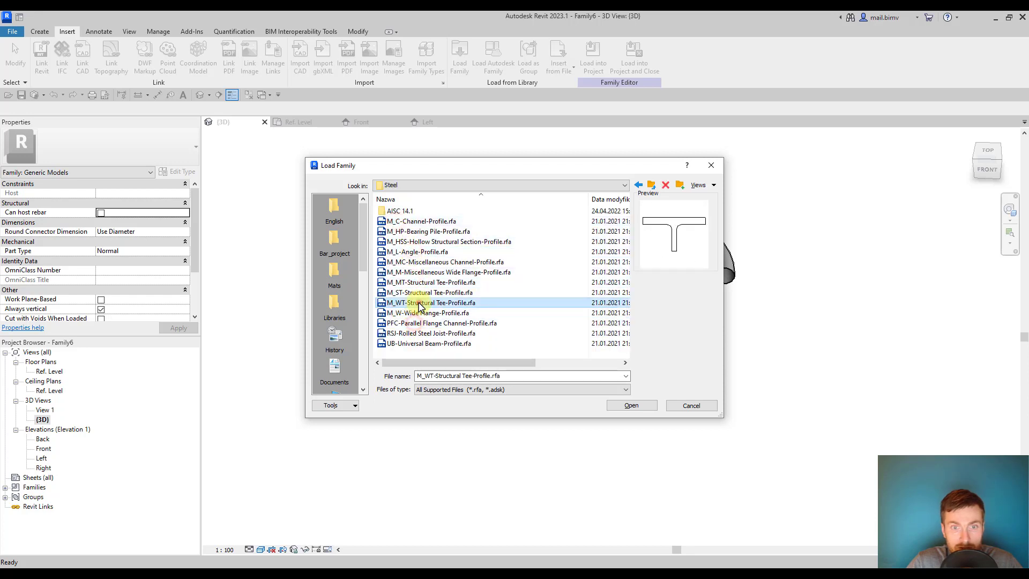
# - Load M_M-Miscellaneous Wide Flange-Profile.rfa with types M310X16.1, M250X13.4 and M200X9.7
pyautogui.click(424, 273)
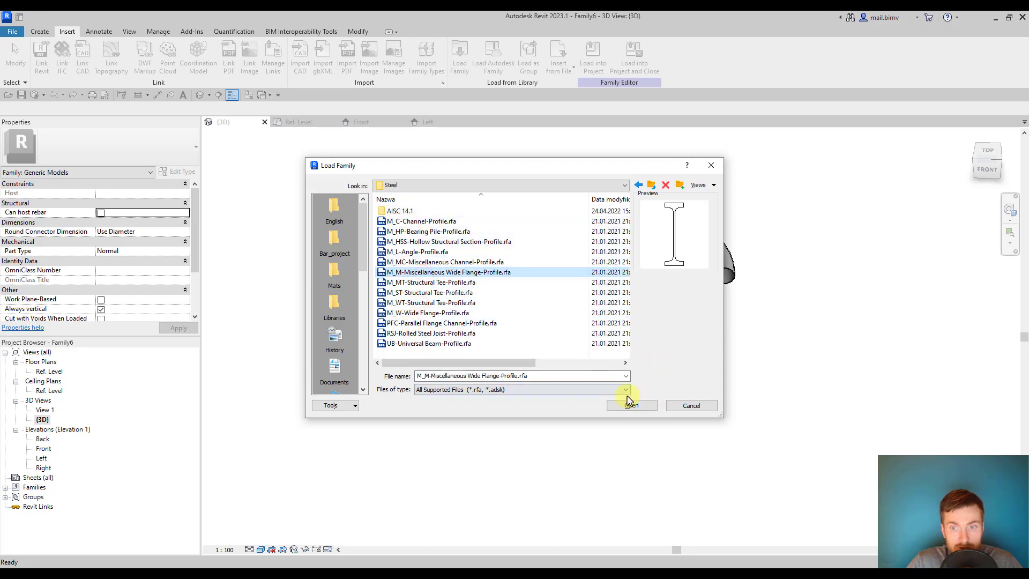
pyautogui.click(619, 412)
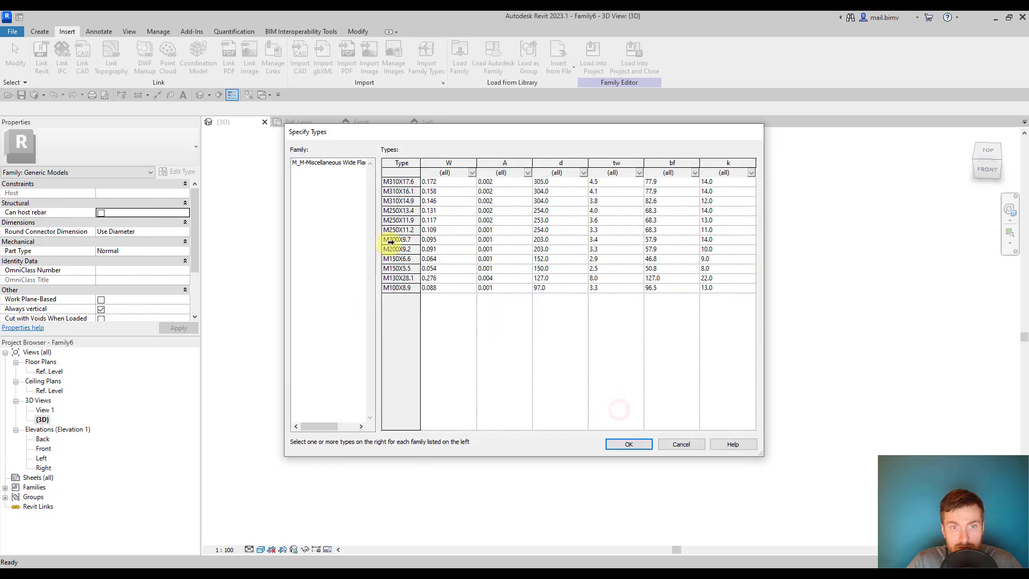
pyautogui.click(388, 240)
pyautogui.keyDown('ctrl'); pyautogui.moveTo(395, 219); pyautogui.dragTo(398, 191); pyautogui.keyUp('ctrl')
pyautogui.click(627, 444)
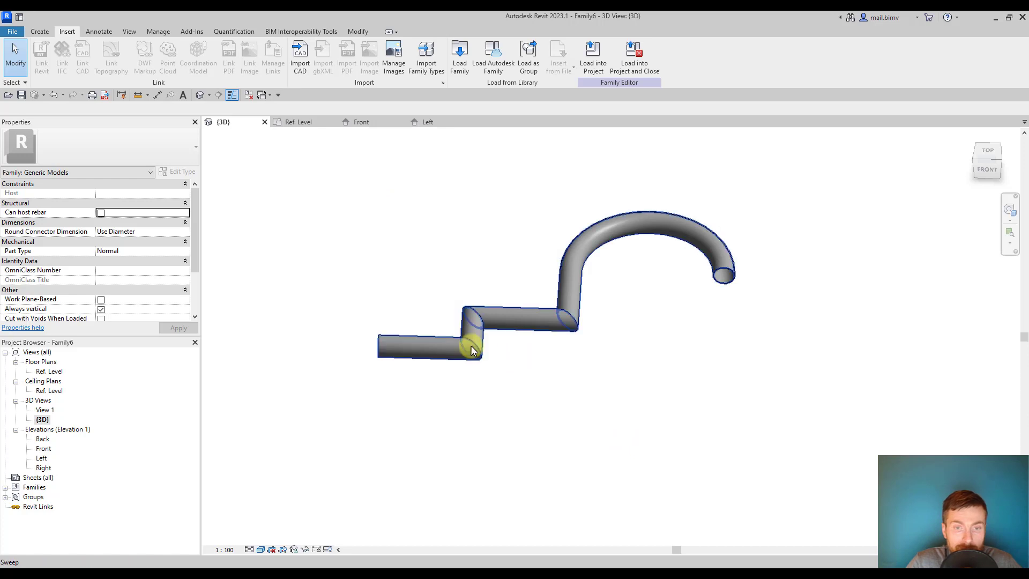
# - Edit the tube sweep and inspect its circle profile, leaving it unchanged
pyautogui.click(470, 350)
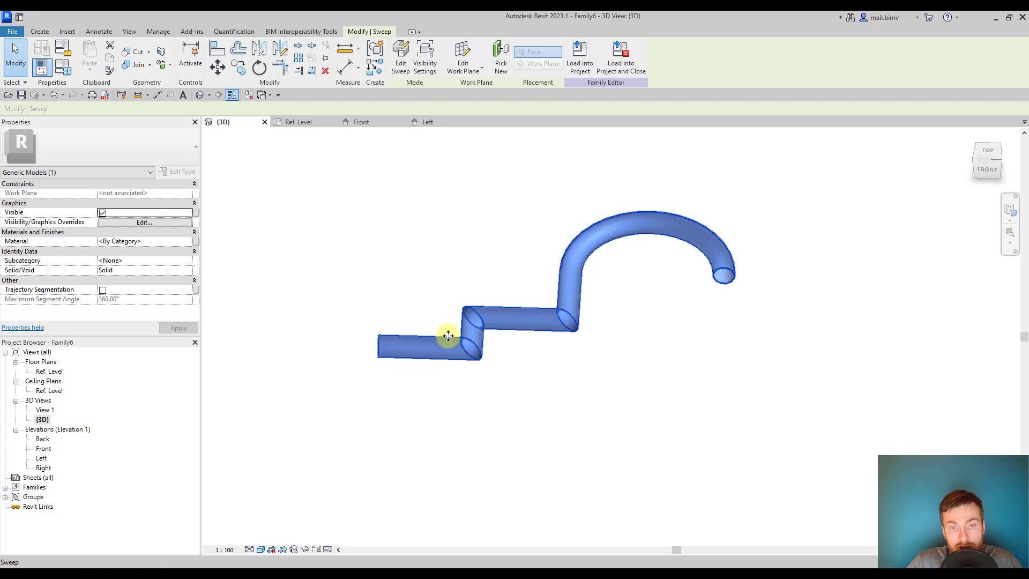
pyautogui.click(402, 59)
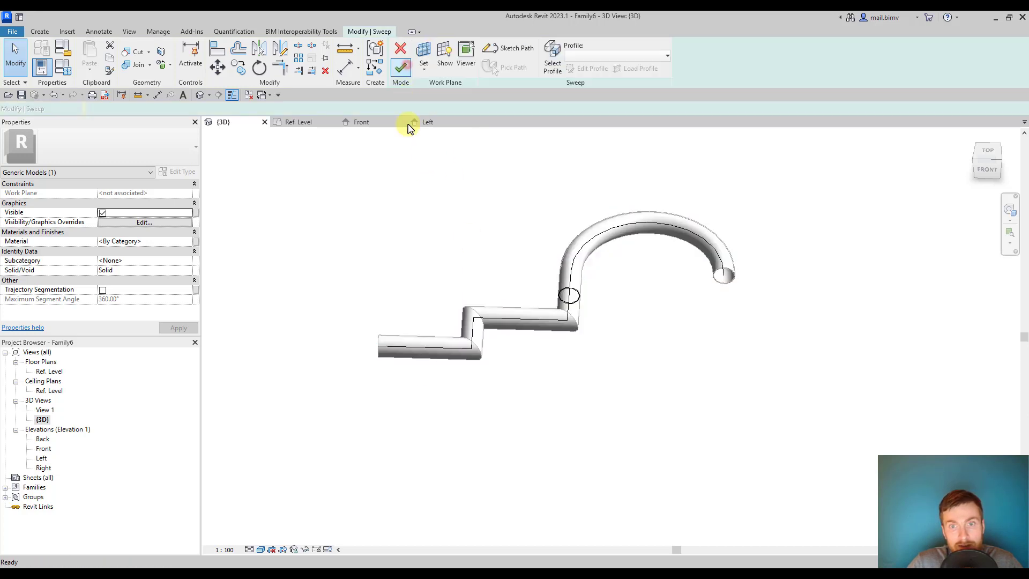
pyautogui.click(578, 296)
pyautogui.scroll(4, 577, 291)
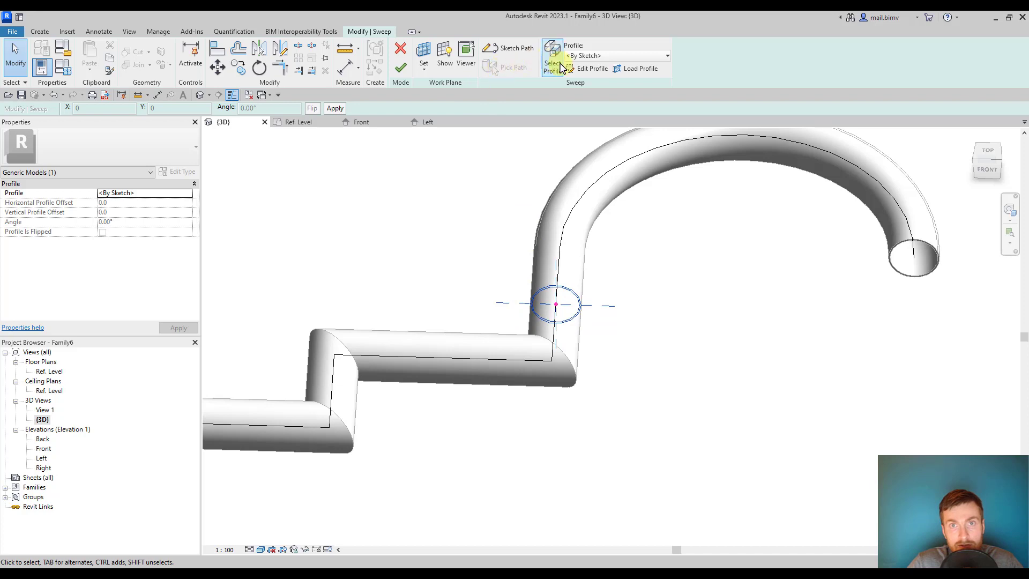
pyautogui.doubleClick(542, 290)
pyautogui.moveTo(505, 232); pyautogui.dragTo(636, 378)
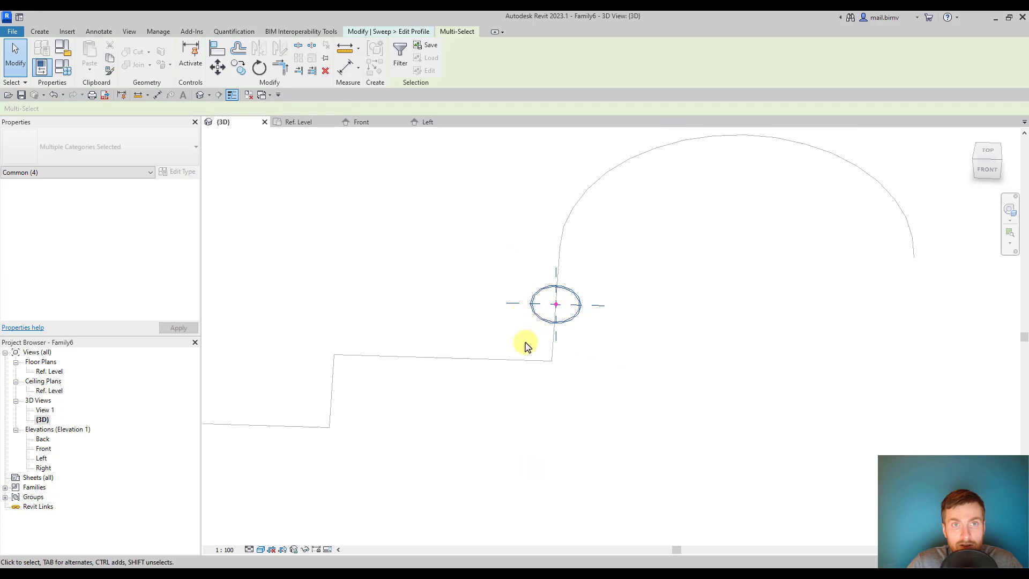
pyautogui.click(525, 344)
pyautogui.click(398, 50)
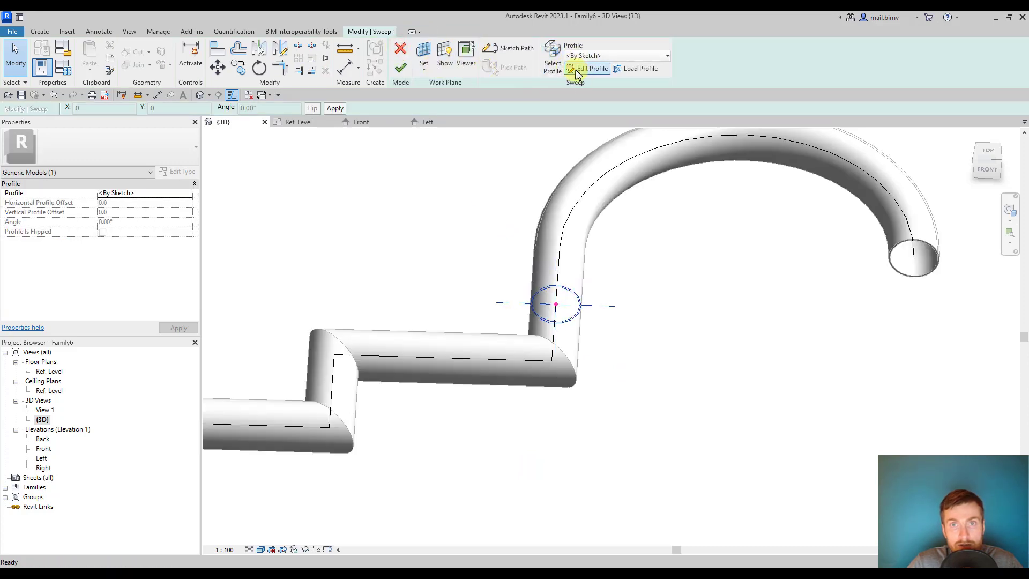
# - Set the sweep's Profile to a larger M_M-Miscellaneous Wide Flange size instead of M200X9.7
pyautogui.click(583, 56)
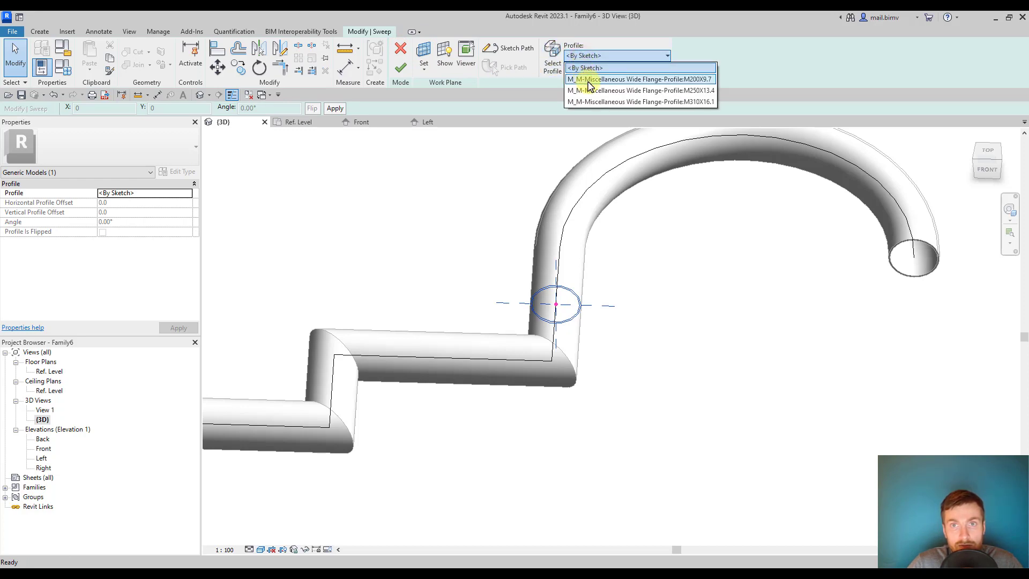
pyautogui.click(589, 79)
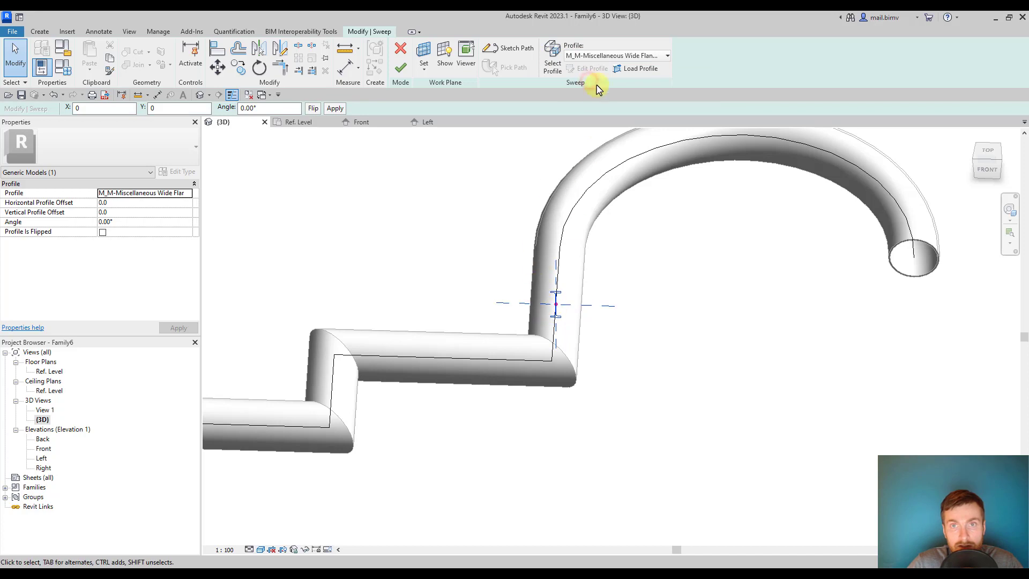
pyautogui.click(611, 56)
pyautogui.click(597, 89)
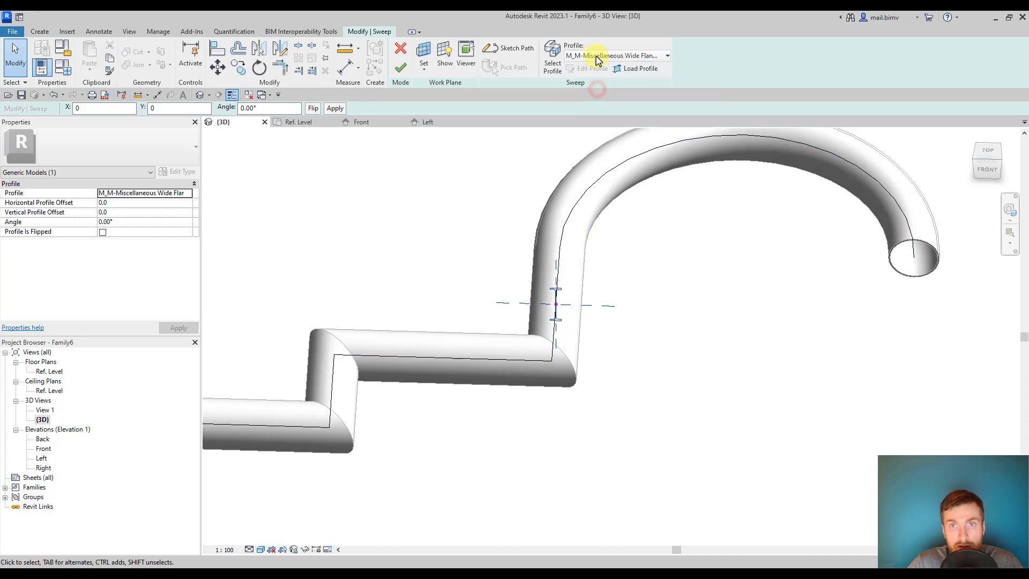
pyautogui.click(598, 56)
pyautogui.click(586, 98)
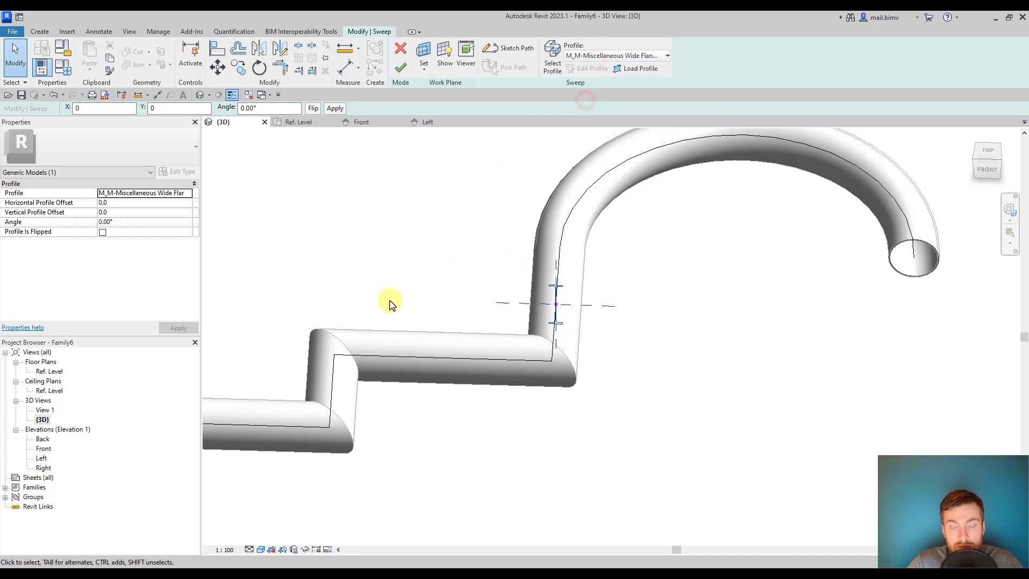
# - Finish the sweep as an I-beam and orbit around it
pyautogui.scroll(-3, 389, 303)
pyautogui.keyDown('shift'); pyautogui.moveTo(402, 326); pyautogui.dragTo(460, 254, button='middle'); pyautogui.keyUp('shift')
pyautogui.click(400, 67)
pyautogui.click(363, 293)
pyautogui.keyDown('shift'); pyautogui.moveTo(371, 366); pyautogui.dragTo(634, 399, button='middle'); pyautogui.keyUp('shift')
# - Switch to the Ref. Level floor plan and bring up the Create tools
pyautogui.keyDown('shift'); pyautogui.moveTo(557, 355); pyautogui.dragTo(275, 404, button='middle'); pyautogui.keyUp('shift')
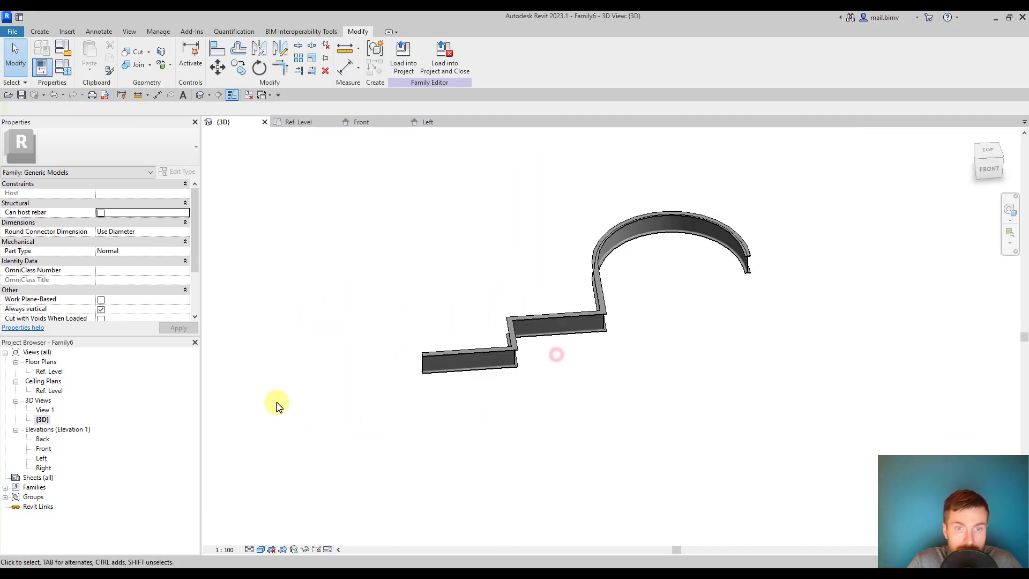
pyautogui.doubleClick(54, 371)
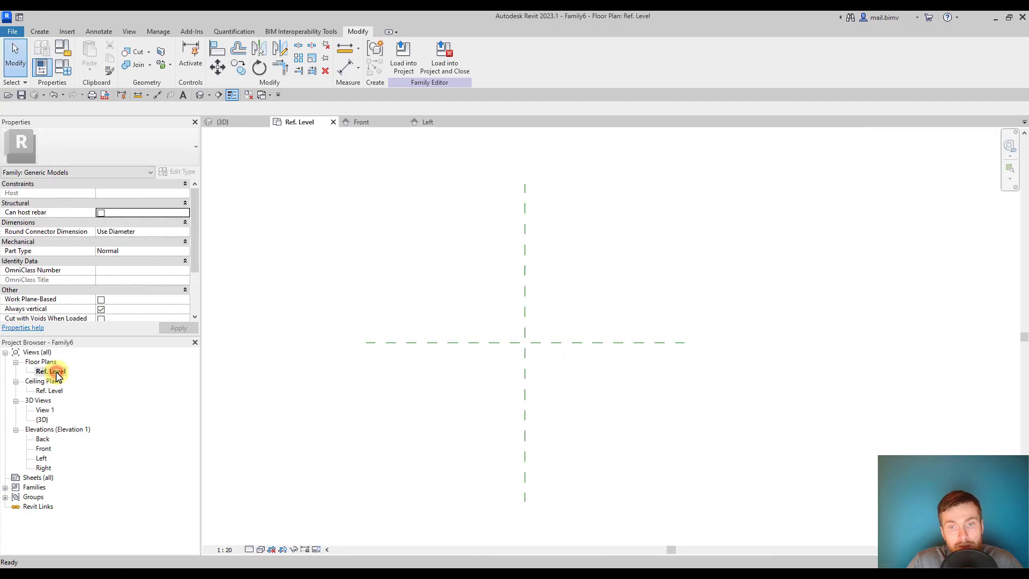
pyautogui.moveTo(429, 399); pyautogui.dragTo(429, 399, button='middle')
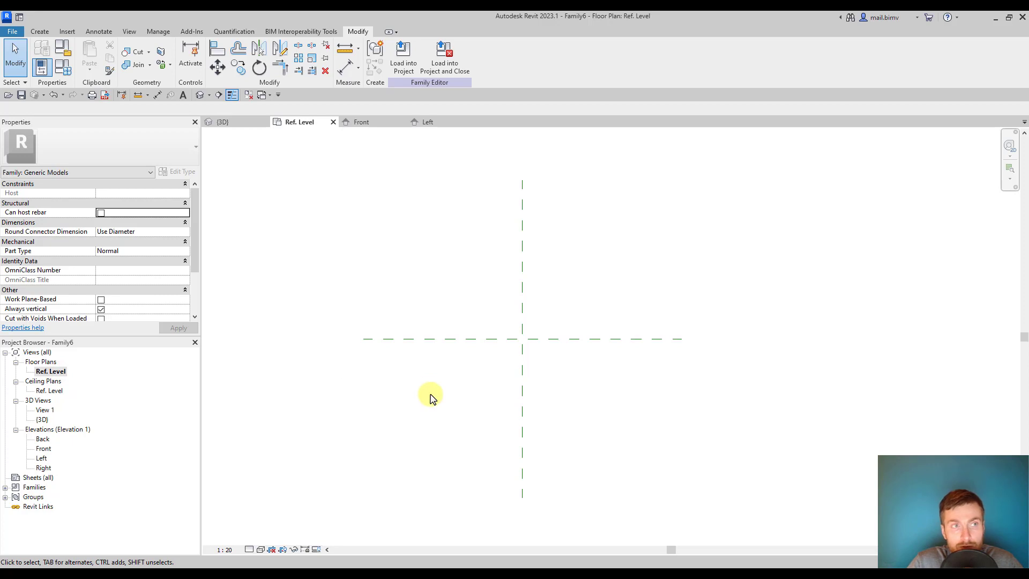
pyautogui.click(40, 33)
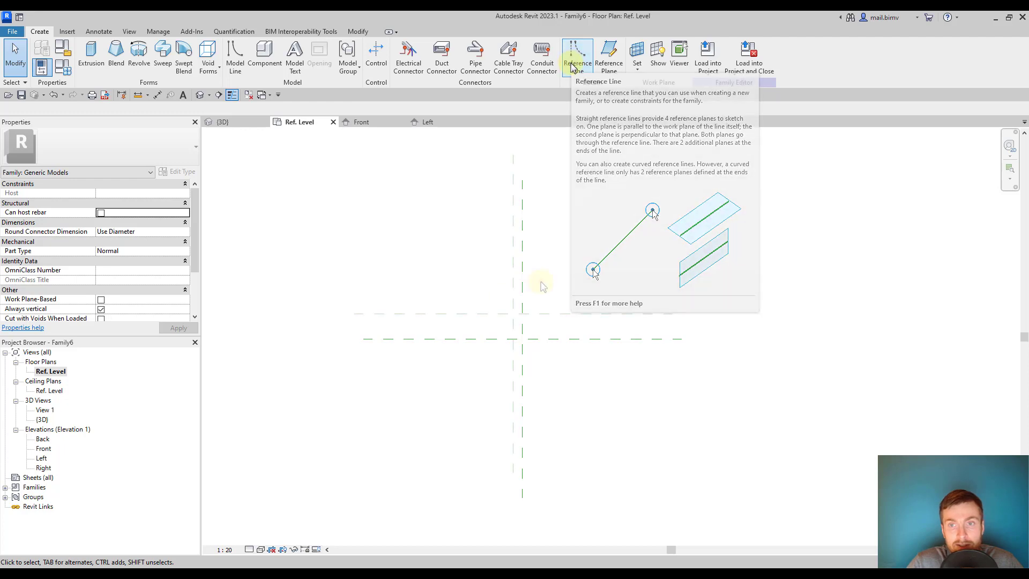
pyautogui.moveTo(539, 282); pyautogui.dragTo(530, 257, button='middle')
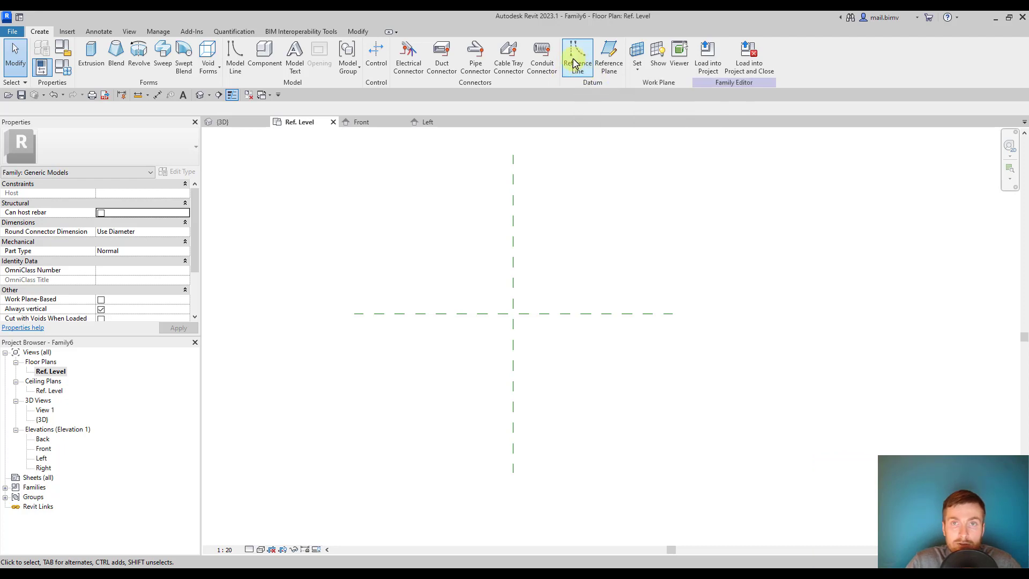
# - Try a horizontal reference line, then end the tool without keeping it
pyautogui.click(577, 54)
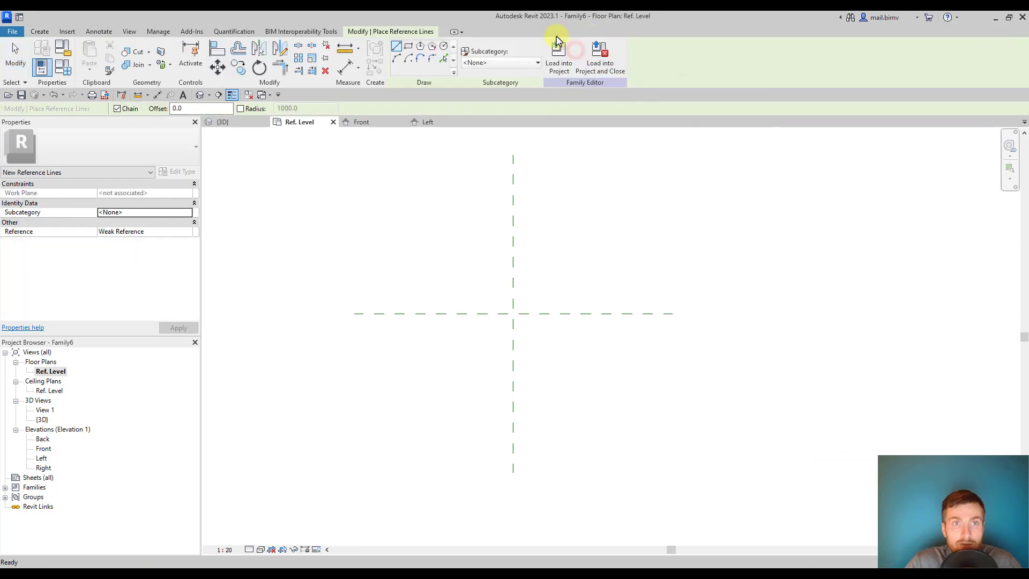
pyautogui.click(362, 365)
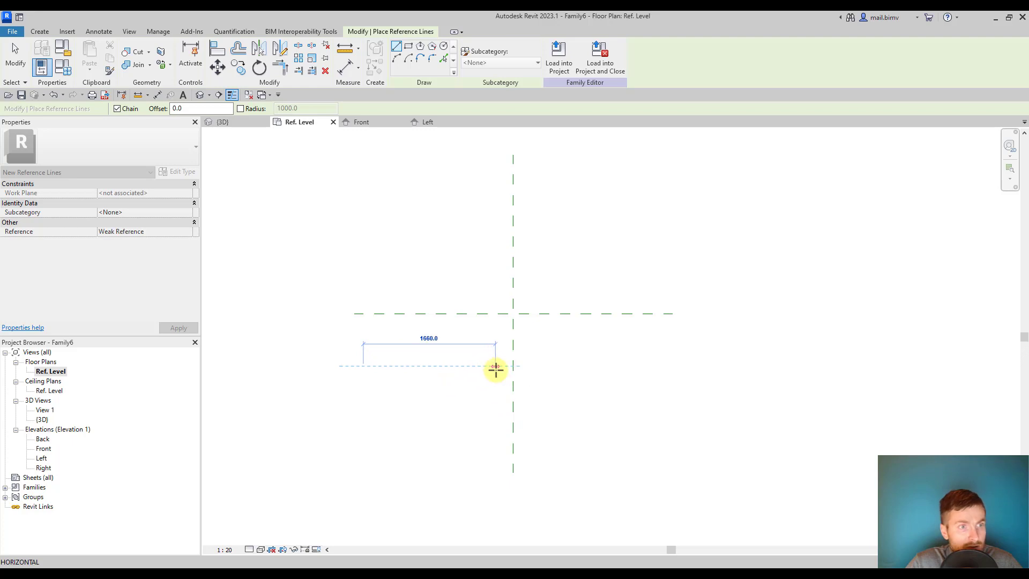
pyautogui.click(464, 366)
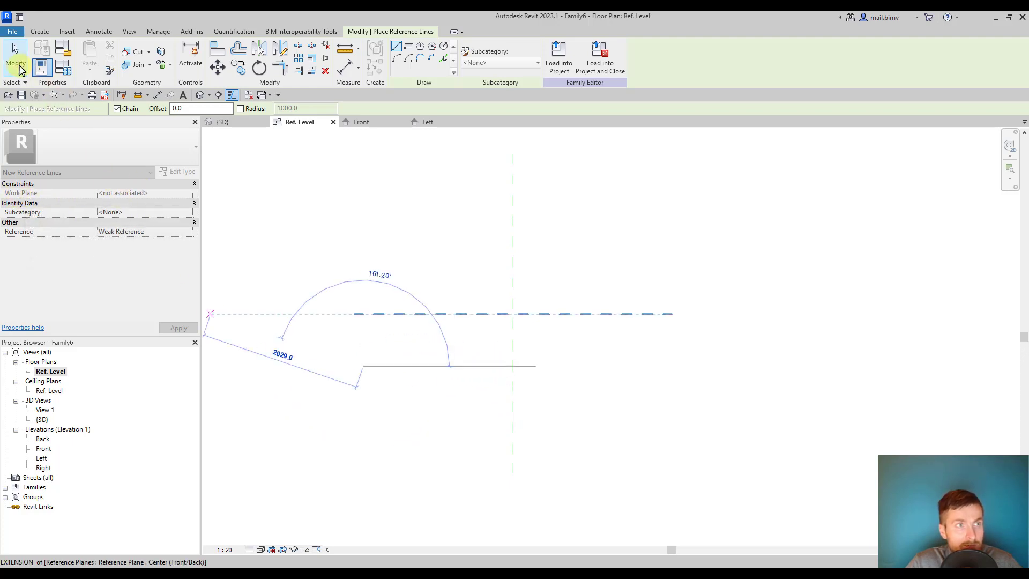
pyautogui.click(15, 56)
pyautogui.click(40, 32)
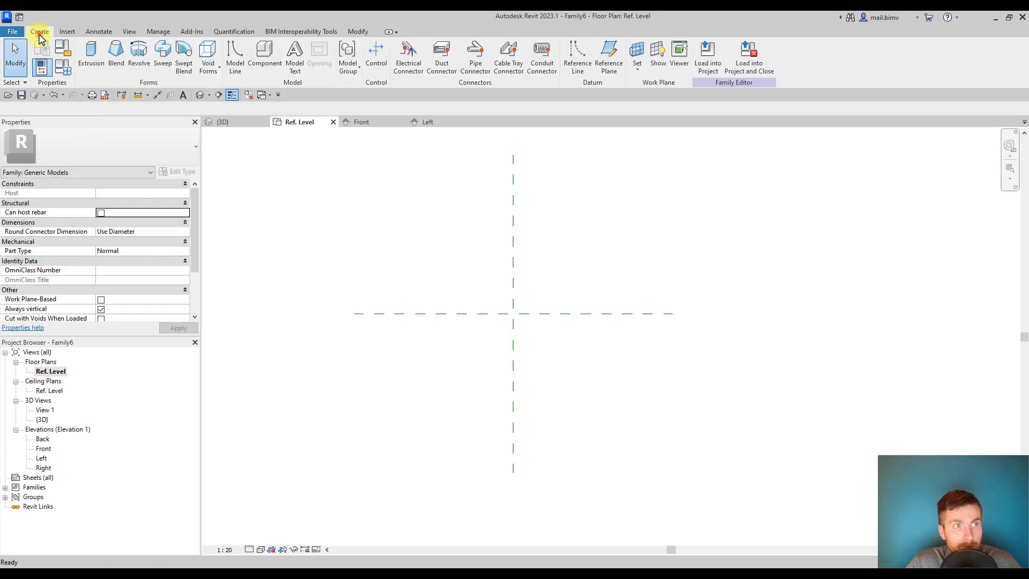
# - Set the work plane to Level : Ref. Level
pyautogui.click(637, 52)
pyautogui.click(496, 294)
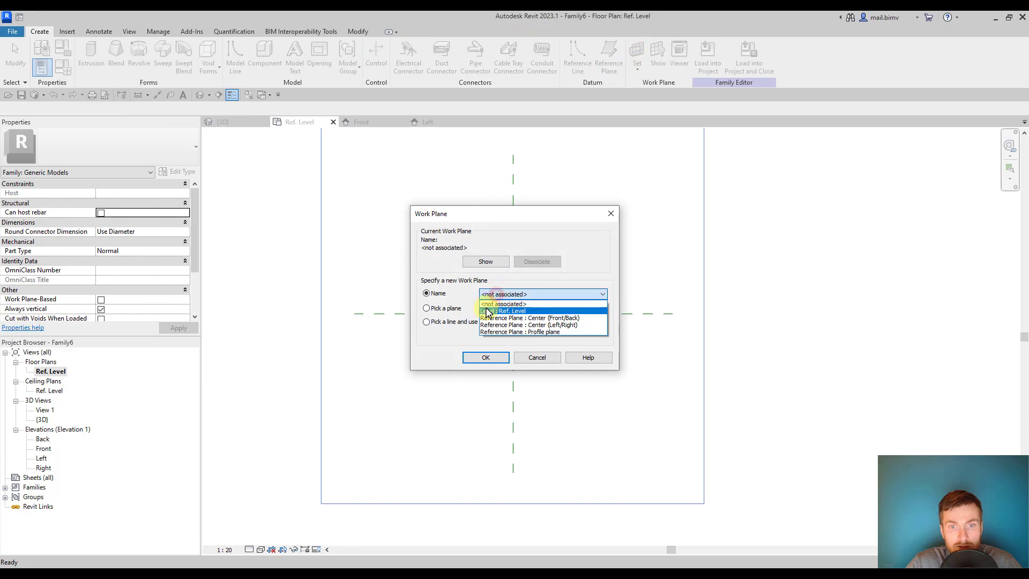
pyautogui.click(487, 311)
pyautogui.click(484, 358)
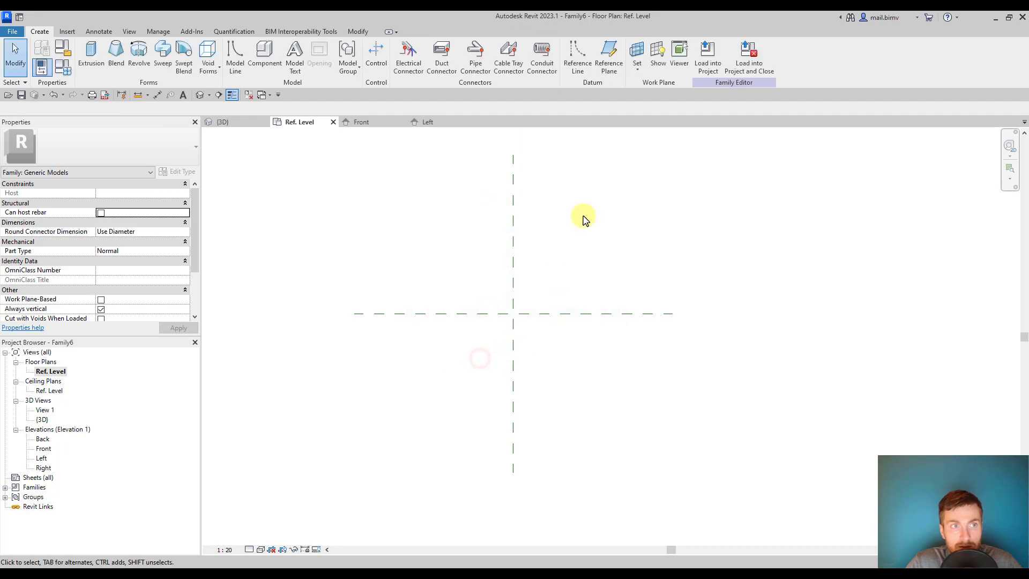
# - Add the Set work plane command to the Quick Access Toolbar and confirm the work plane from it
pyautogui.rightClick(638, 53)
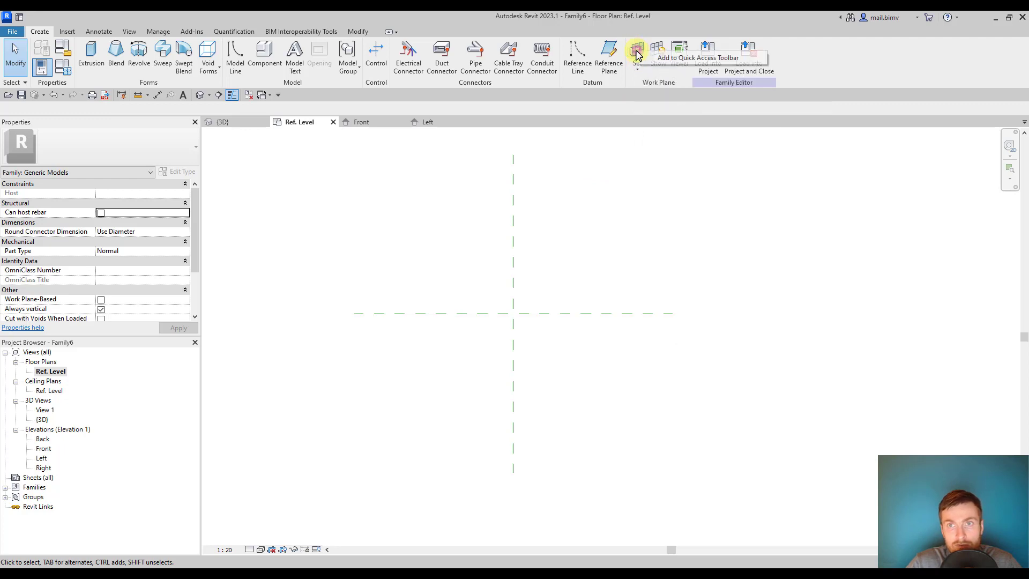
pyautogui.click(660, 59)
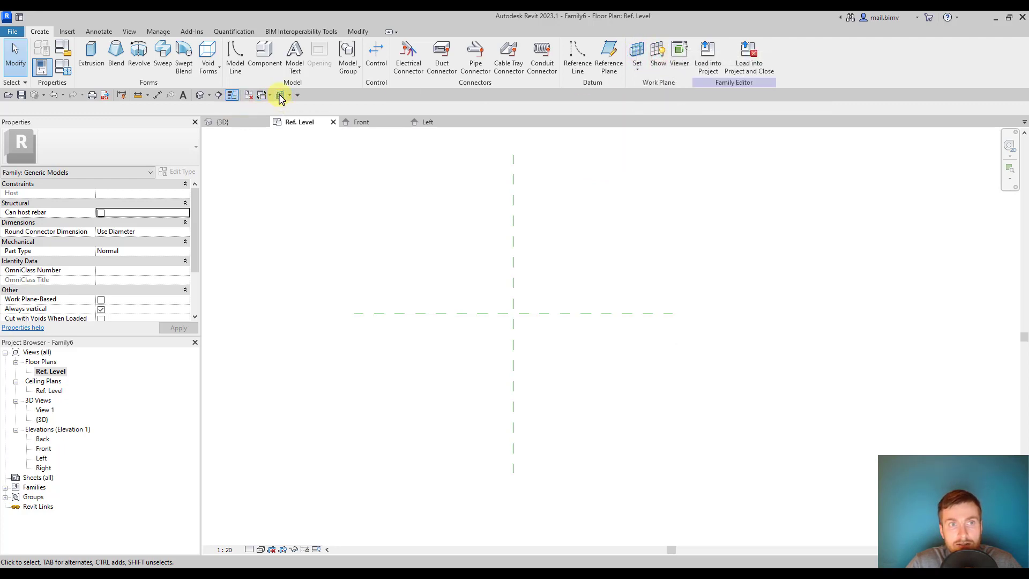
pyautogui.click(280, 96)
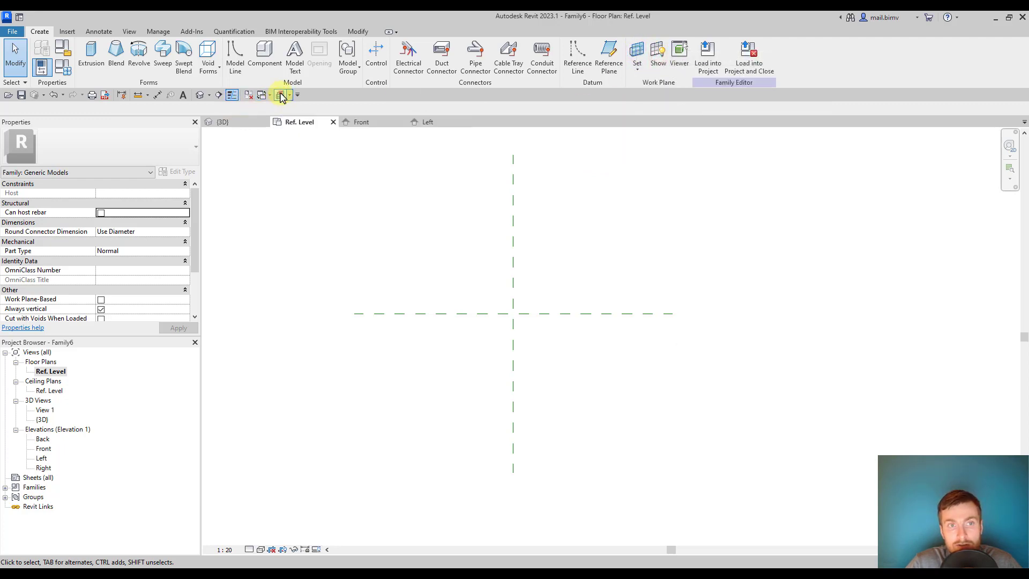
pyautogui.click(476, 359)
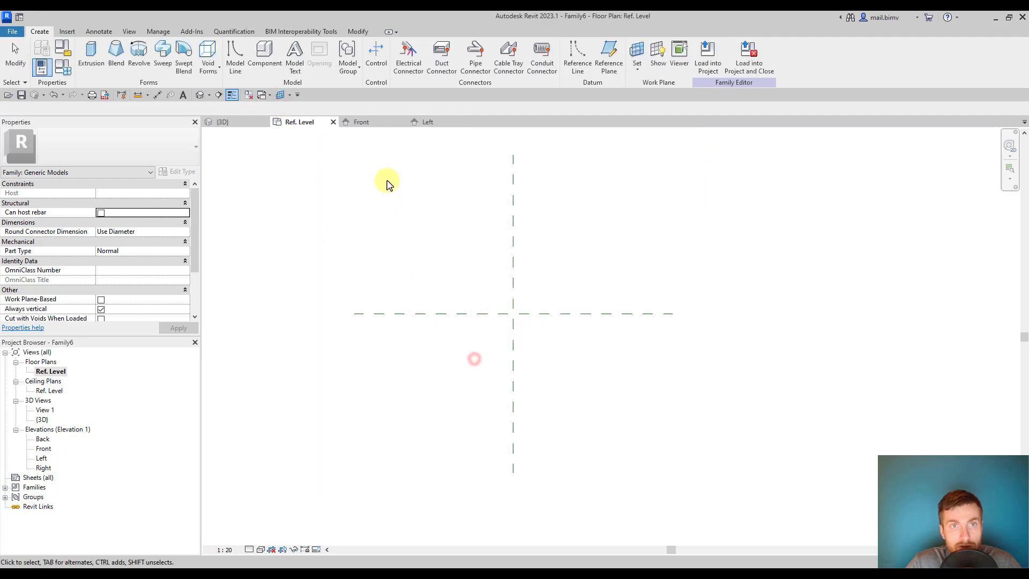
# - Draw a five-segment chain of reference lines stepping up and right across the plan centre
pyautogui.click(574, 56)
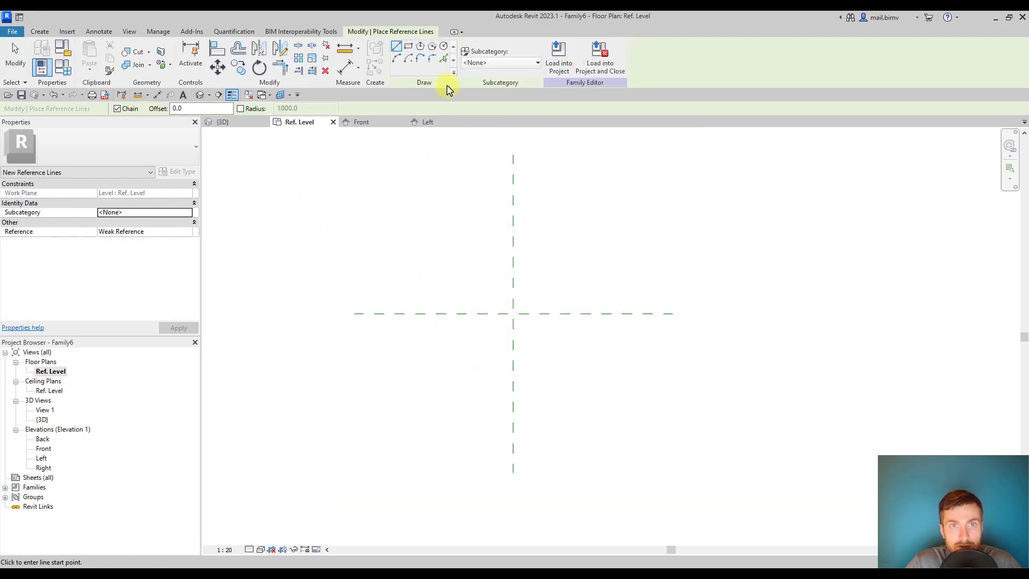
pyautogui.click(397, 371)
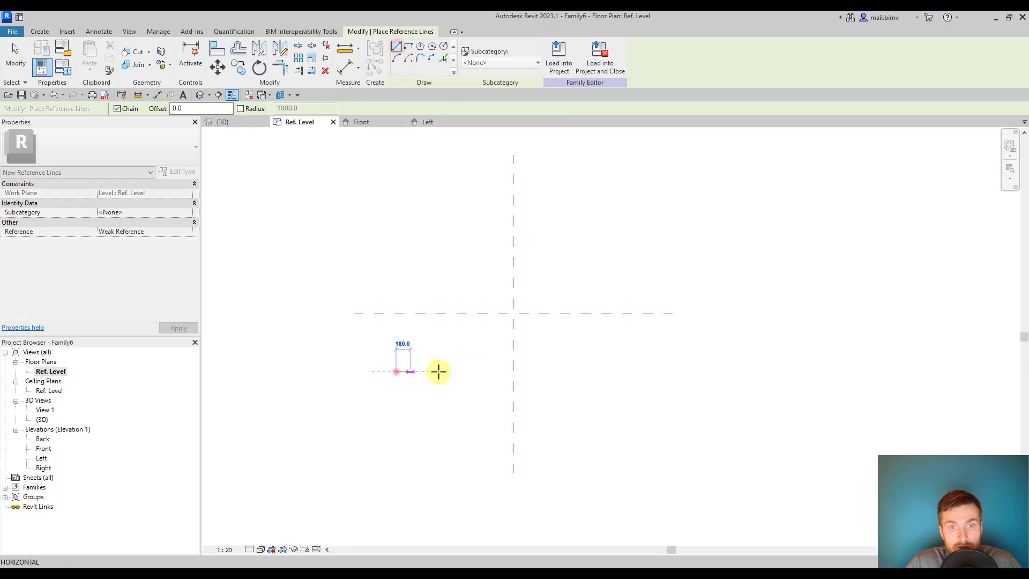
pyautogui.click(454, 369)
pyautogui.click(454, 342)
pyautogui.click(538, 342)
pyautogui.click(574, 278)
pyautogui.click(622, 277)
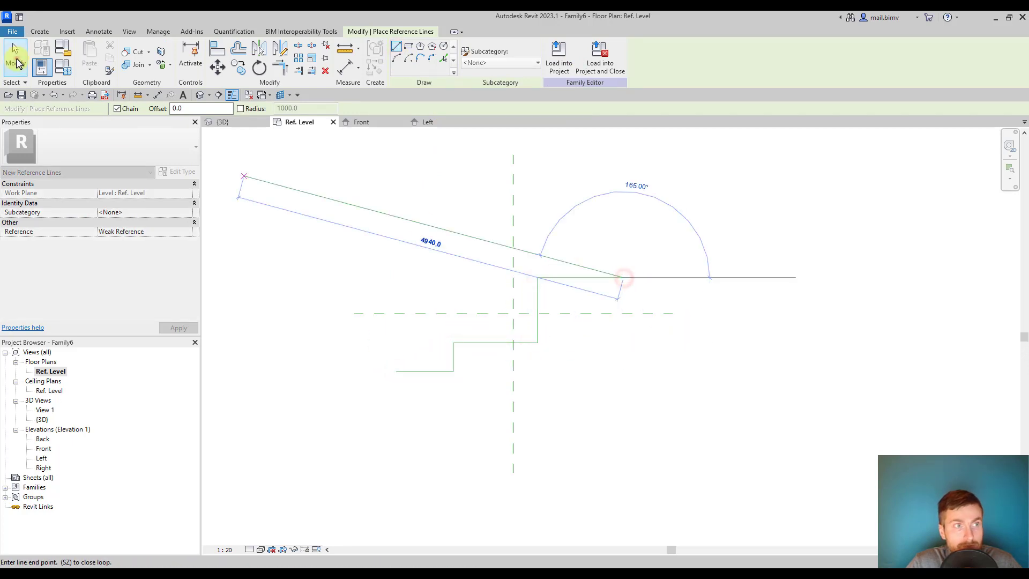
pyautogui.click(15, 56)
# - Start a sweep and pick the stepped reference lines as its path
pyautogui.click(39, 33)
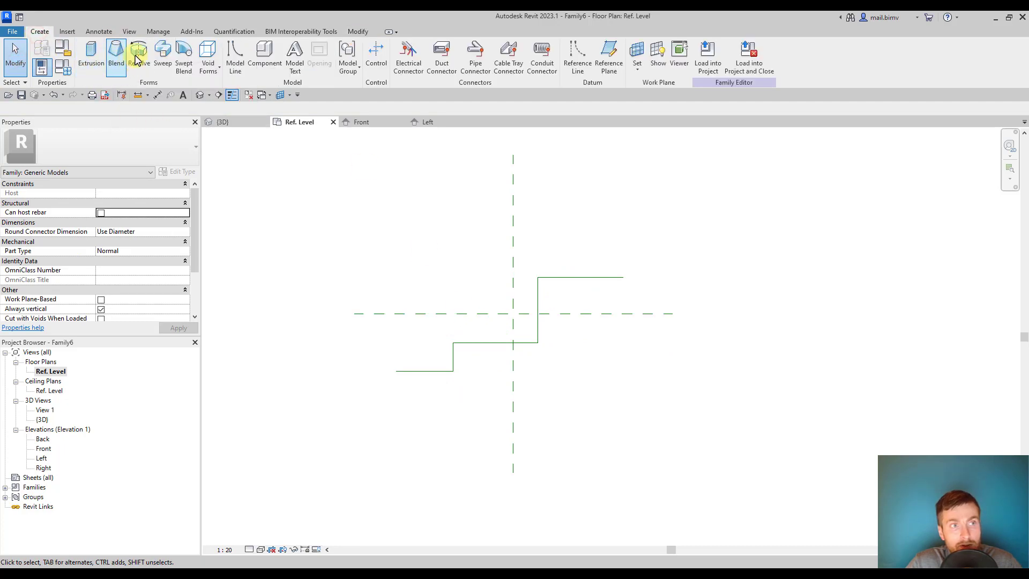
pyautogui.click(161, 52)
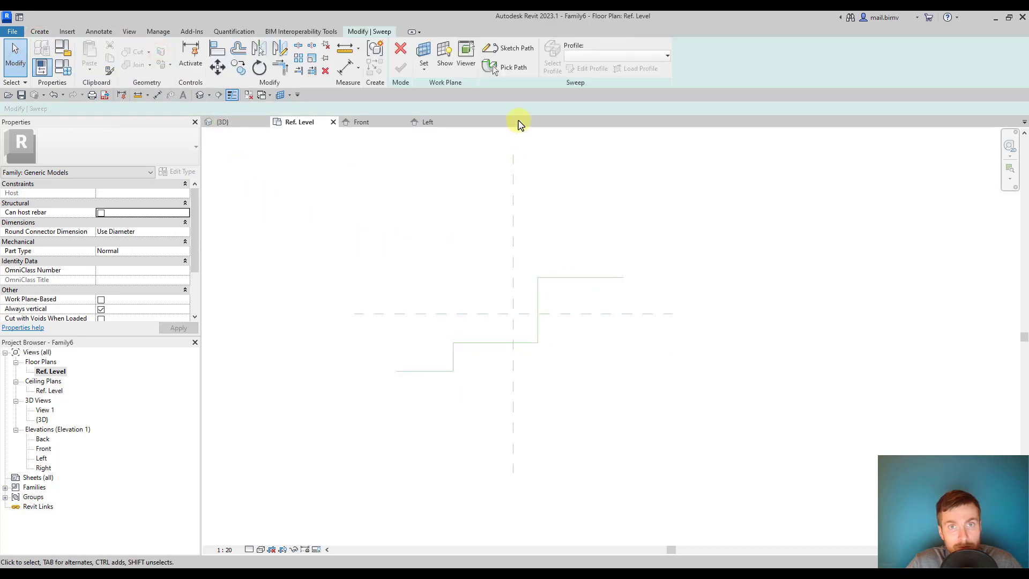
pyautogui.click(506, 74)
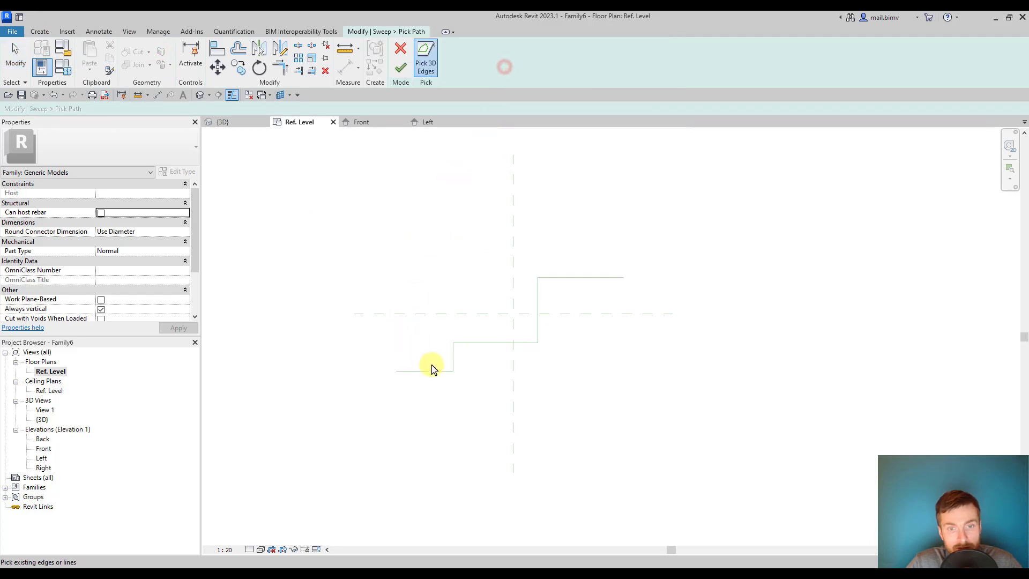
pyautogui.click(472, 346)
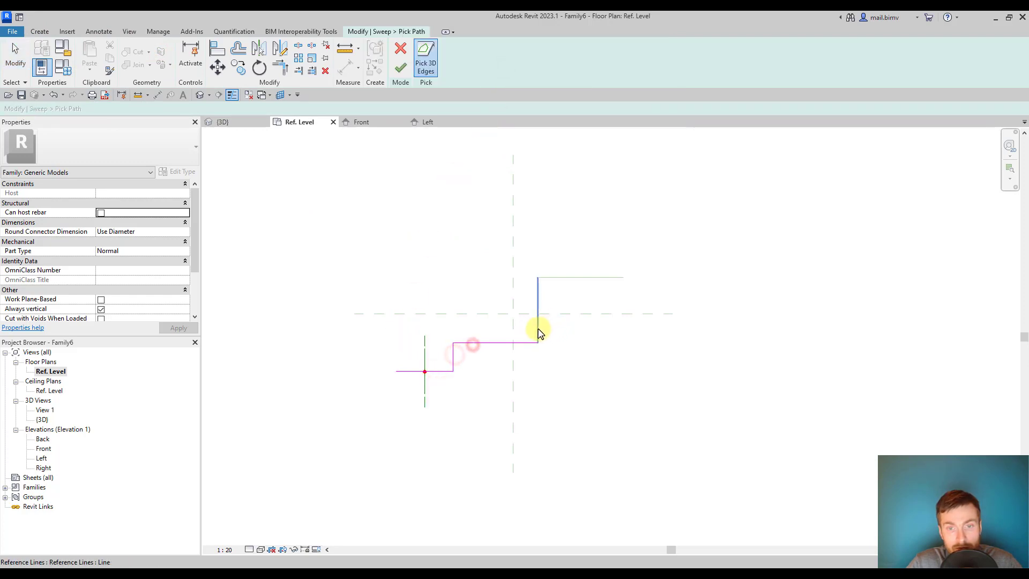
pyautogui.click(538, 328)
pyautogui.click(555, 278)
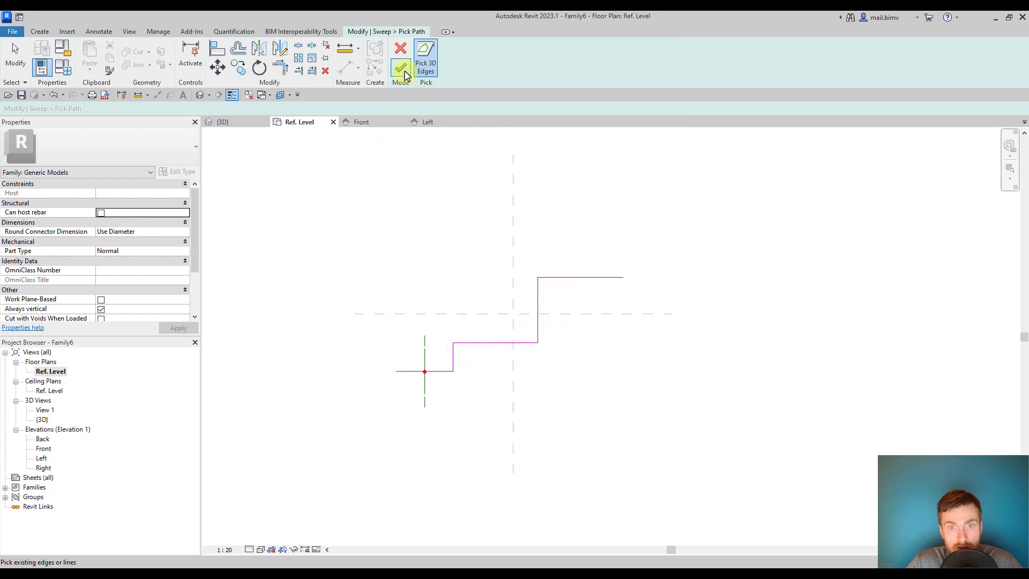
pyautogui.click(406, 75)
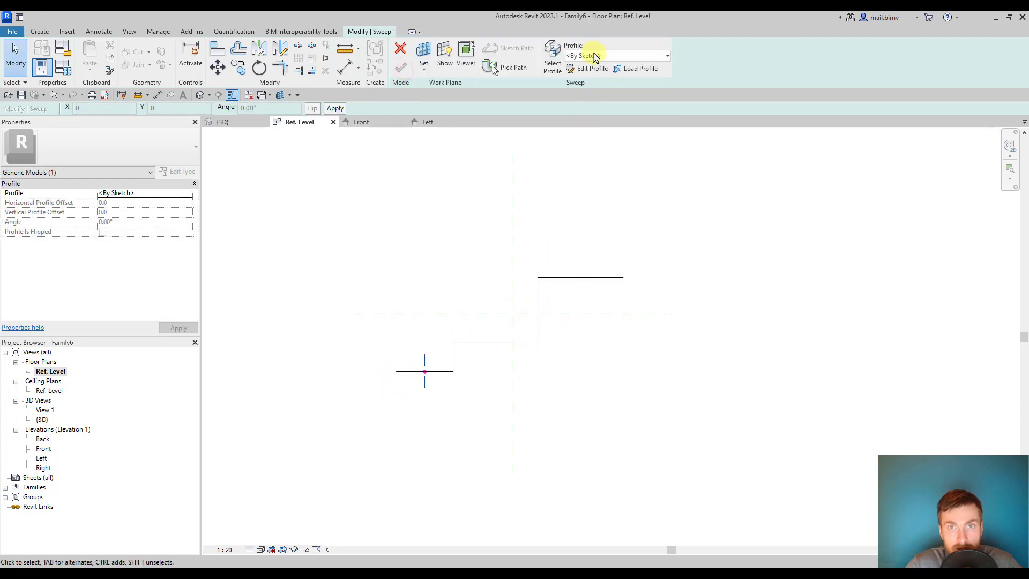
# - Assign the M_M-Miscellaneous Wide Flange profile and finish the sweep, checking it in 3D
pyautogui.click(595, 56)
pyautogui.click(596, 90)
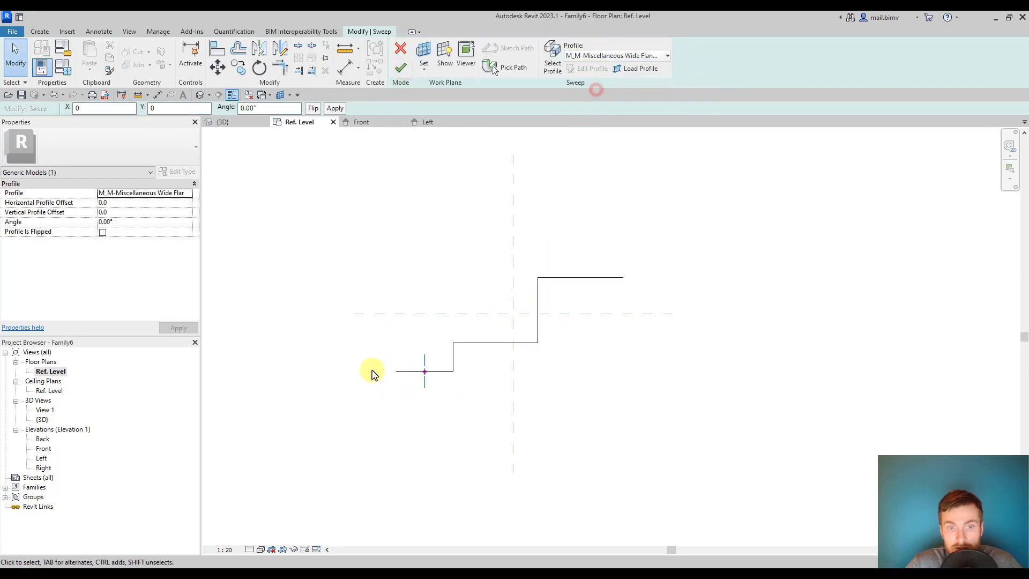
pyautogui.click(200, 95)
pyautogui.keyDown('shift'); pyautogui.moveTo(345, 395); pyautogui.dragTo(619, 457, button='middle'); pyautogui.keyUp('shift')
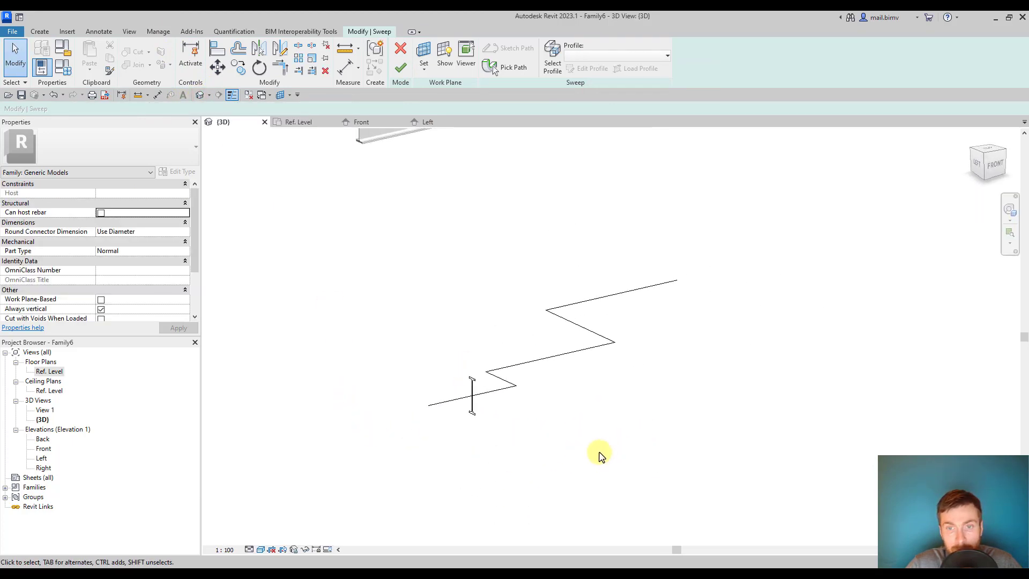
pyautogui.click(399, 68)
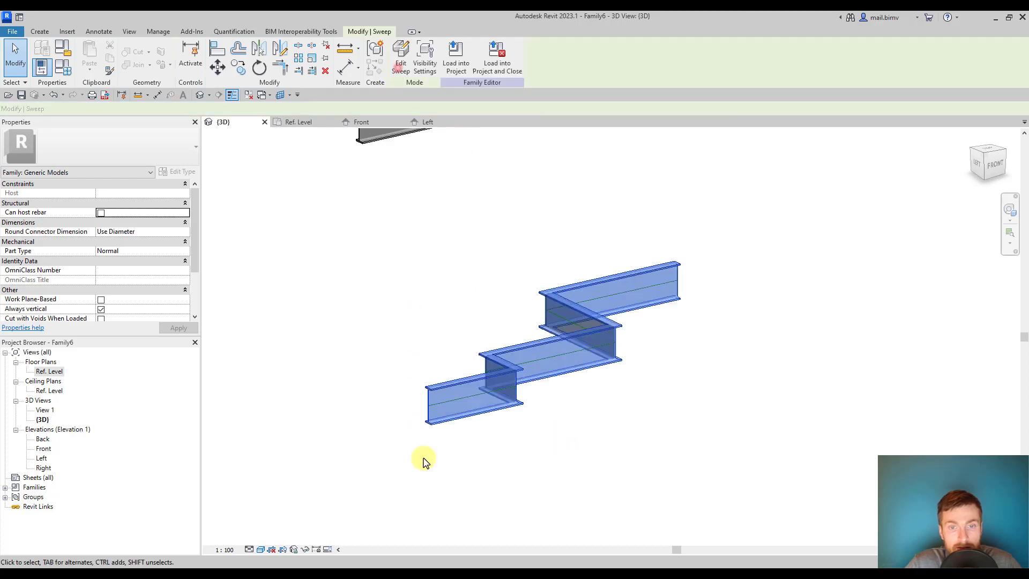
# - In the Ref. Level plan, move the lower horizontal path leg upward
pyautogui.click(385, 439)
pyautogui.keyDown('shift'); pyautogui.moveTo(545, 436); pyautogui.dragTo(629, 443, button='middle'); pyautogui.keyUp('shift')
pyautogui.doubleClick(55, 373)
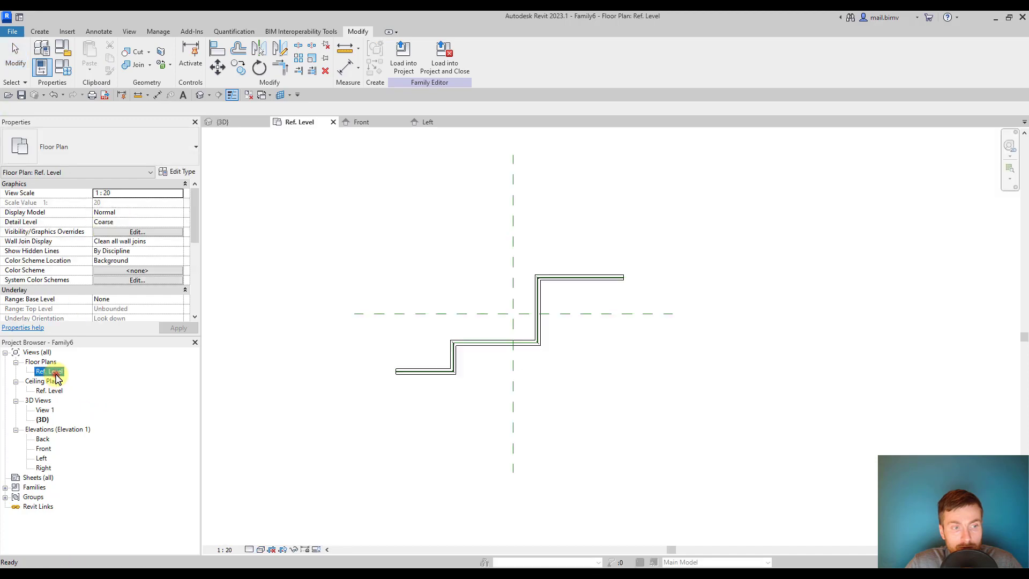
pyautogui.scroll(4, 421, 382)
pyautogui.moveTo(362, 394); pyautogui.dragTo(512, 439, button='middle')
pyautogui.scroll(3, 417, 395)
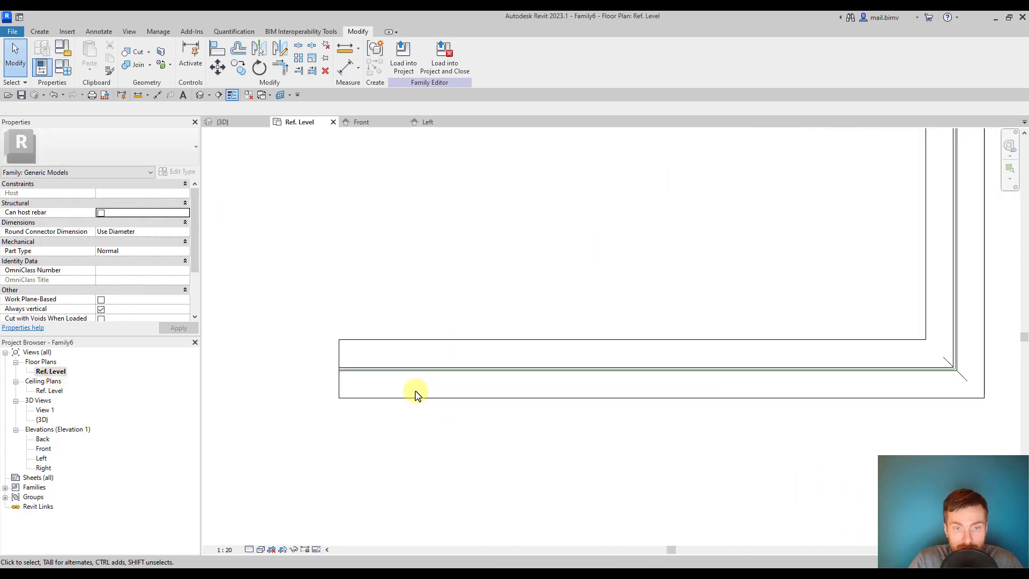
pyautogui.click(367, 373)
pyautogui.scroll(-3, 384, 384)
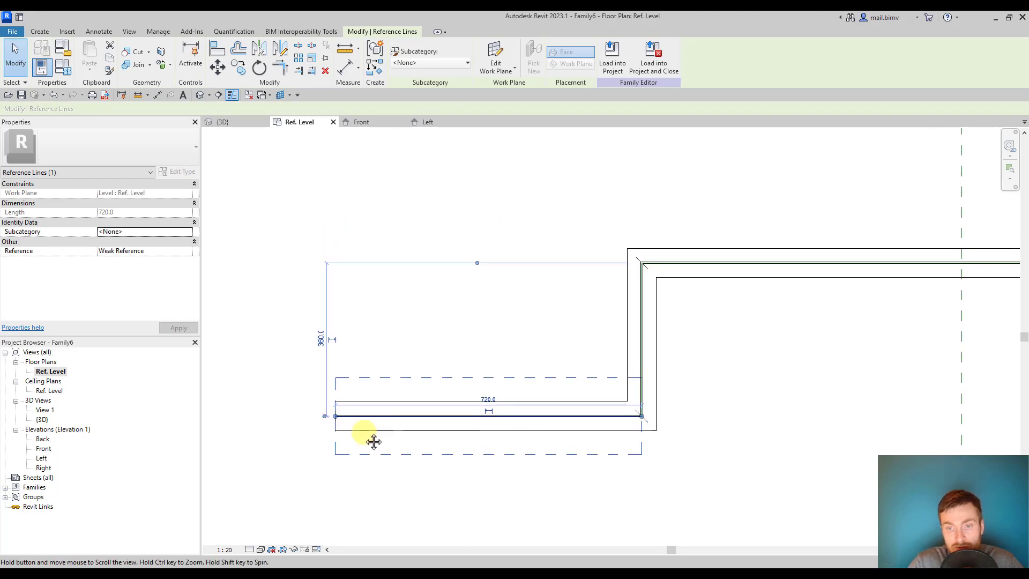
pyautogui.scroll(-2, 370, 442)
pyautogui.moveTo(369, 429); pyautogui.dragTo(374, 374)
pyautogui.click(664, 411)
# - Raise the middle leg, move the vertical leg left to 840, and lower the top leg
pyautogui.scroll(-1, 664, 412)
pyautogui.moveTo(665, 412); pyautogui.dragTo(499, 482, button='middle')
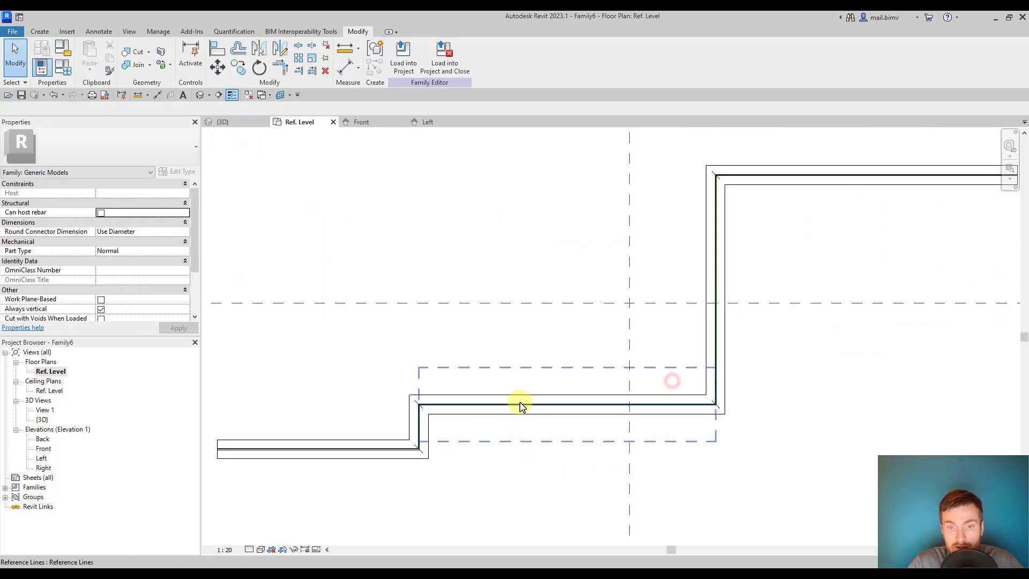
pyautogui.click(522, 408)
pyautogui.moveTo(514, 404); pyautogui.dragTo(513, 321)
pyautogui.moveTo(524, 337); pyautogui.dragTo(410, 489, button='middle')
pyautogui.click(602, 379)
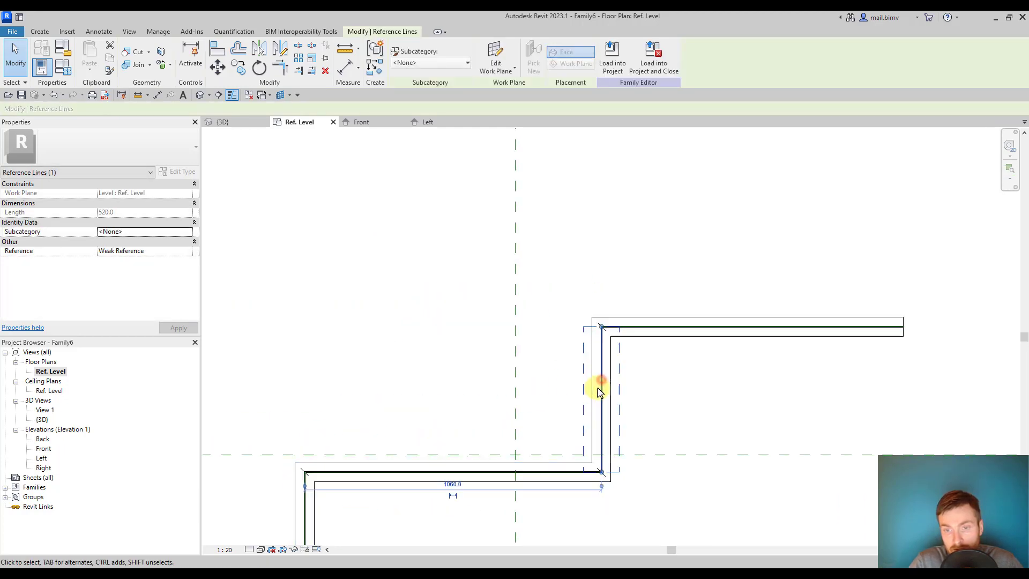
pyautogui.moveTo(587, 388); pyautogui.dragTo(543, 399)
pyautogui.moveTo(597, 375); pyautogui.dragTo(523, 373, button='middle')
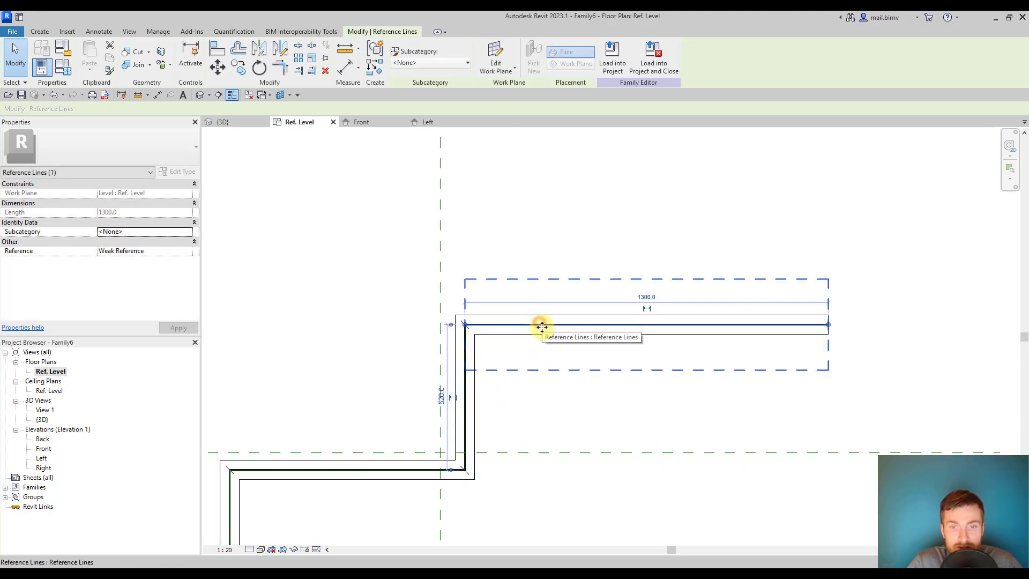
pyautogui.moveTo(541, 324); pyautogui.dragTo(579, 370)
# - Dimension the top leg 299 from the horizontal reference plane, then view the model in 3D
pyautogui.press('d')
pyautogui.press('i')
pyautogui.click(681, 453)
pyautogui.click(707, 369)
pyautogui.click(908, 385)
pyautogui.press('Escape')
pyautogui.press('Escape')
pyautogui.click(889, 408)
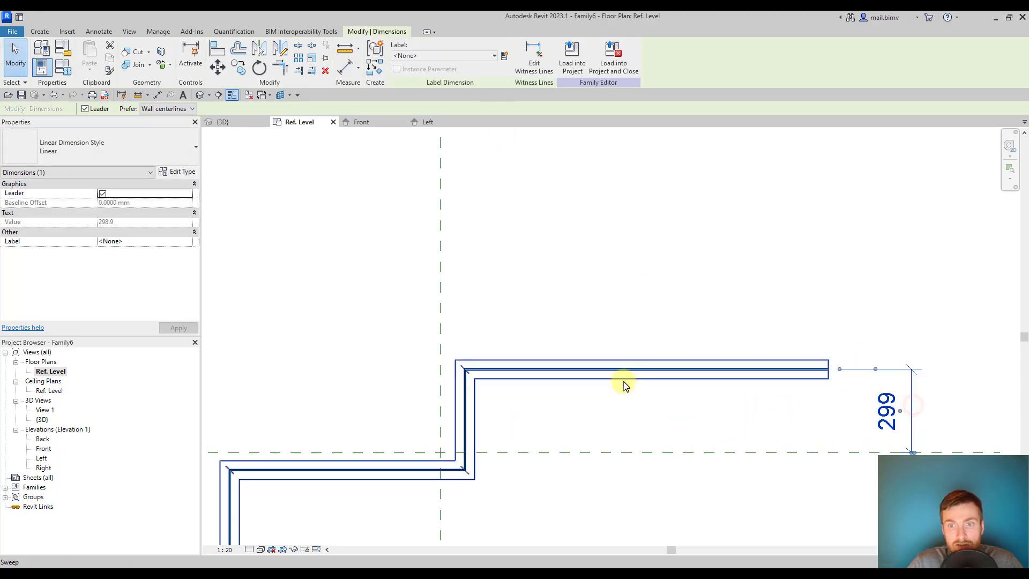
pyautogui.press('Escape')
pyautogui.scroll(-3, 680, 375)
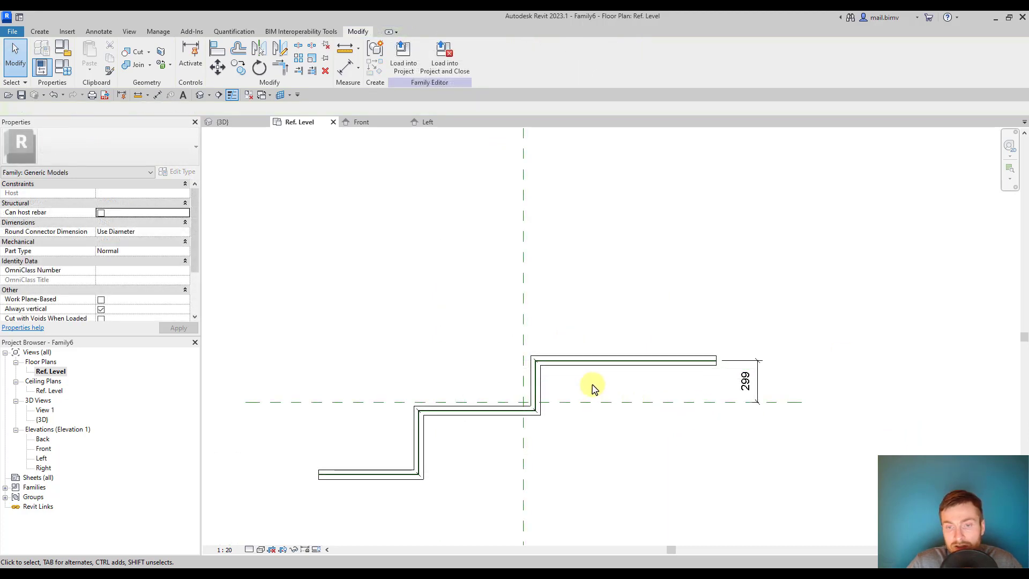
pyautogui.click(200, 97)
pyautogui.keyDown('shift'); pyautogui.moveTo(332, 427); pyautogui.dragTo(324, 476, button='middle'); pyautogui.keyUp('shift')
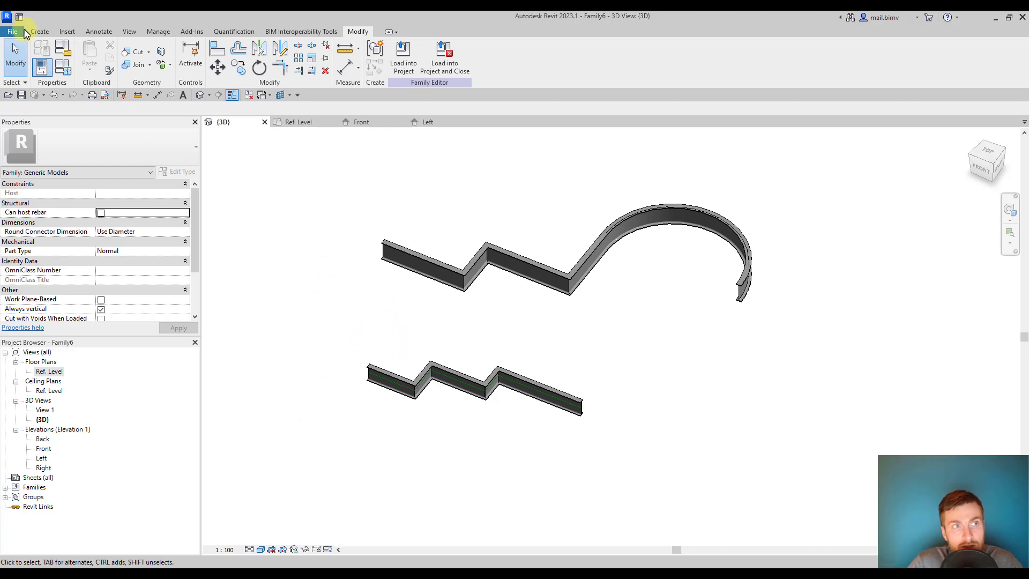
# - Open M1_Sweep.rfa and orbit and zoom to a near-front view of its two sweeps
pyautogui.click(34, 32)
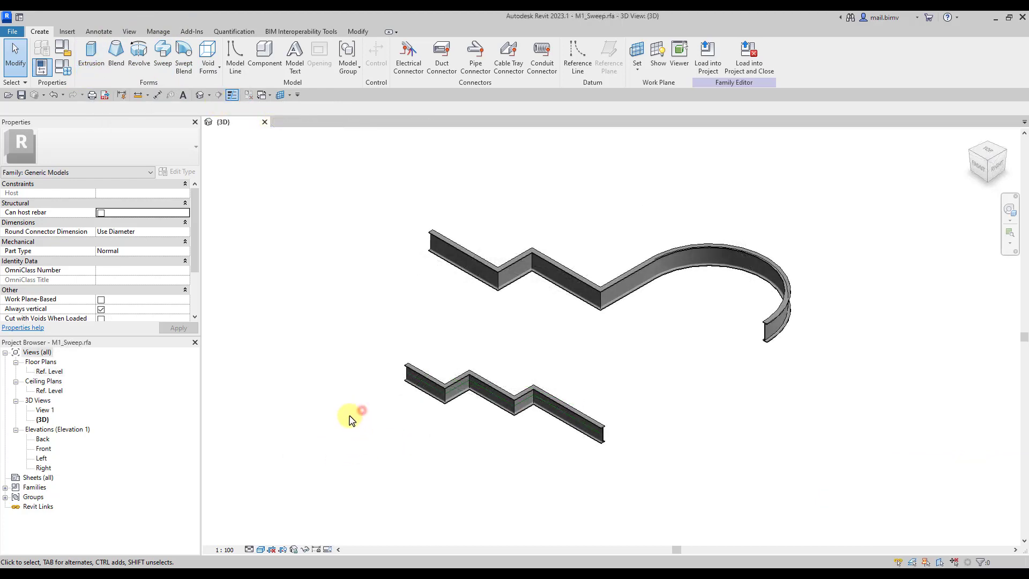
pyautogui.keyDown('shift'); pyautogui.moveTo(364, 405); pyautogui.dragTo(514, 363, button='middle'); pyautogui.keyUp('shift')
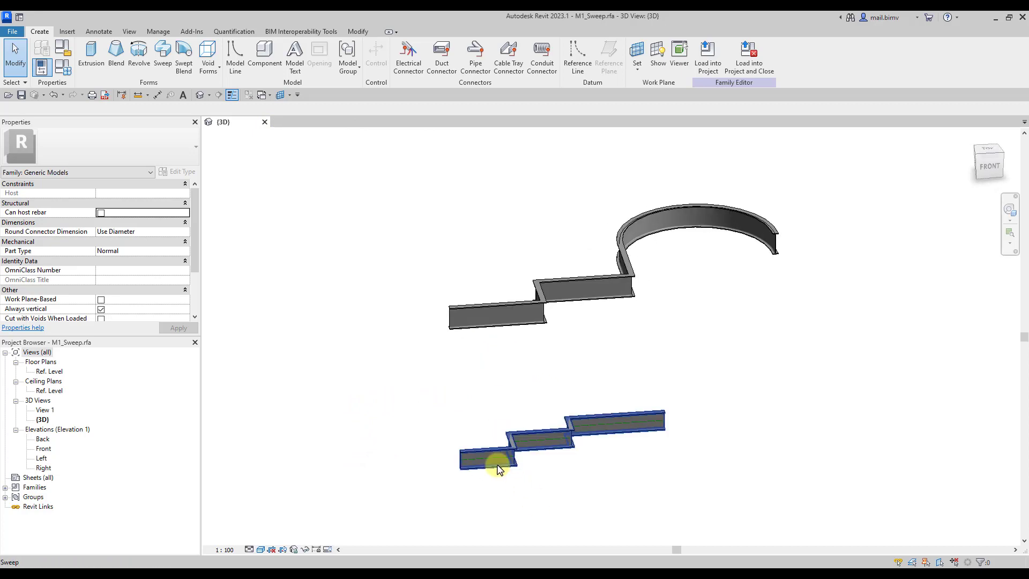
pyautogui.scroll(4, 490, 472)
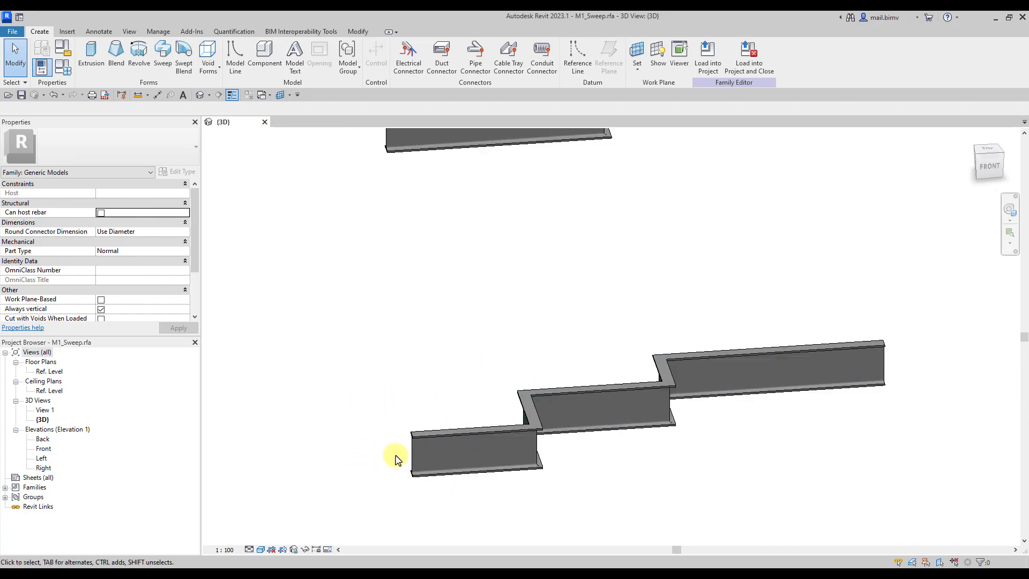
# - Edit the lower sweep's profile, setting vertical offset 50 and horizontal offset 100
pyautogui.click(458, 458)
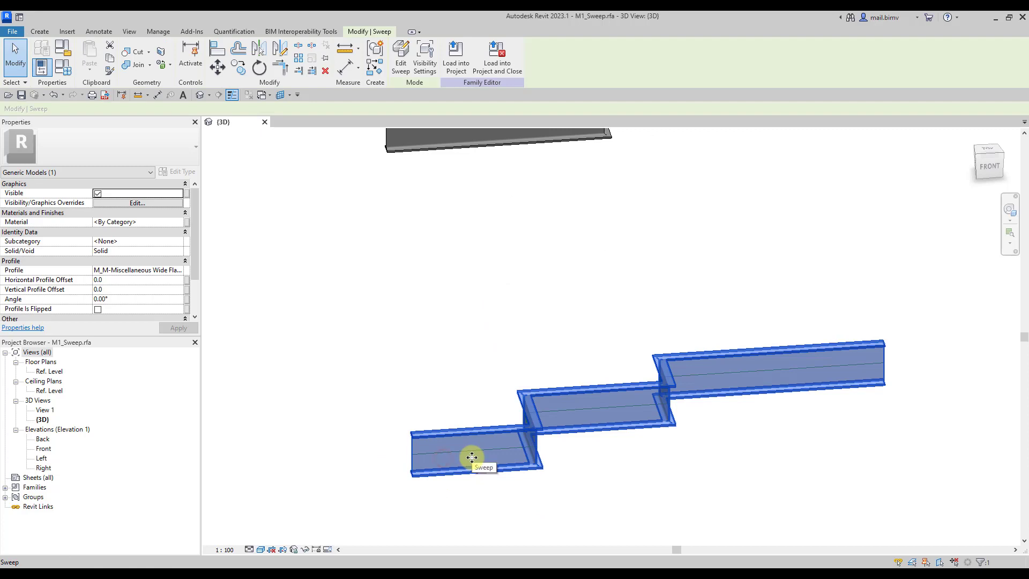
pyautogui.click(401, 56)
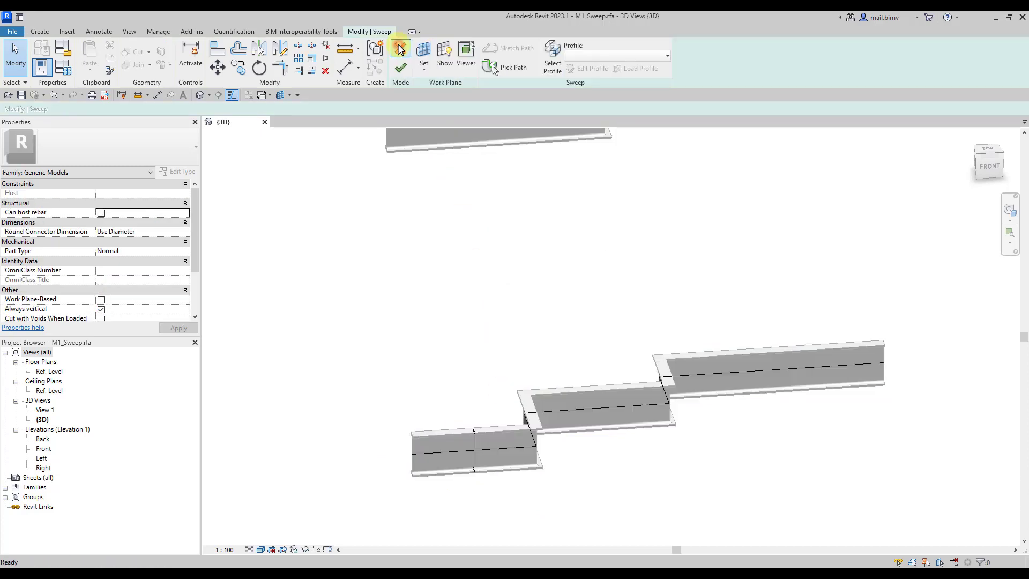
pyautogui.click(470, 435)
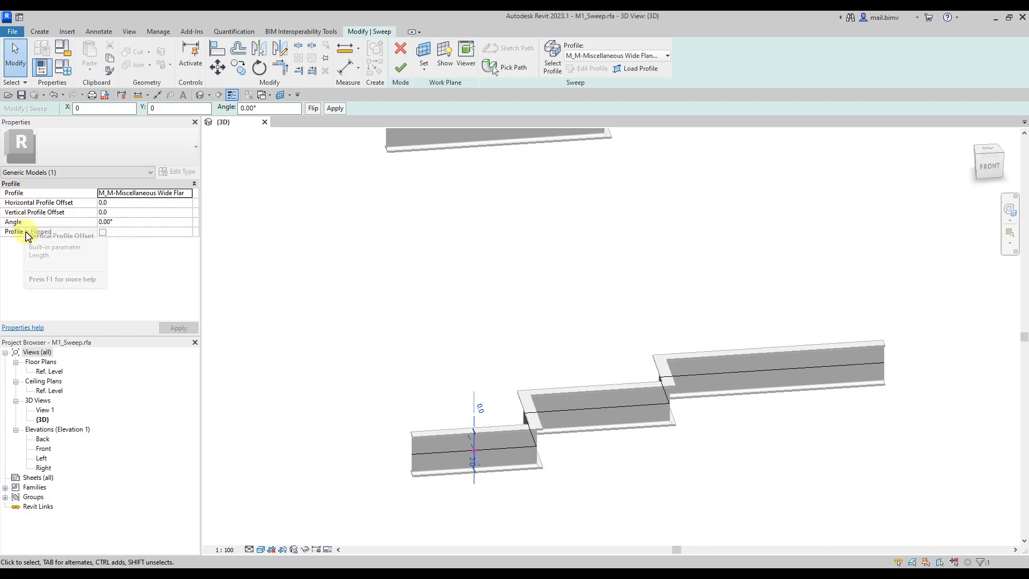
pyautogui.click(979, 166)
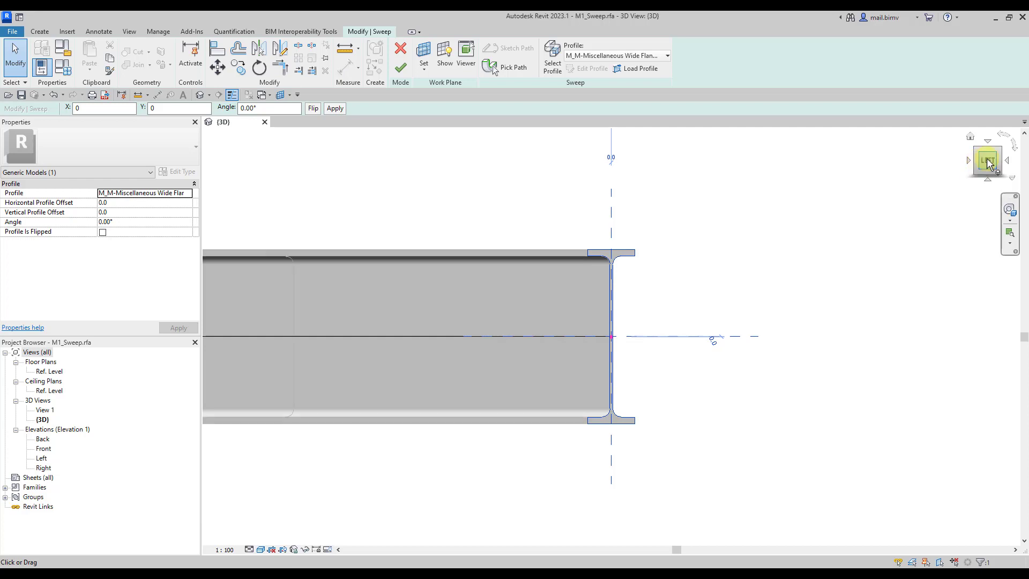
pyautogui.click(119, 214)
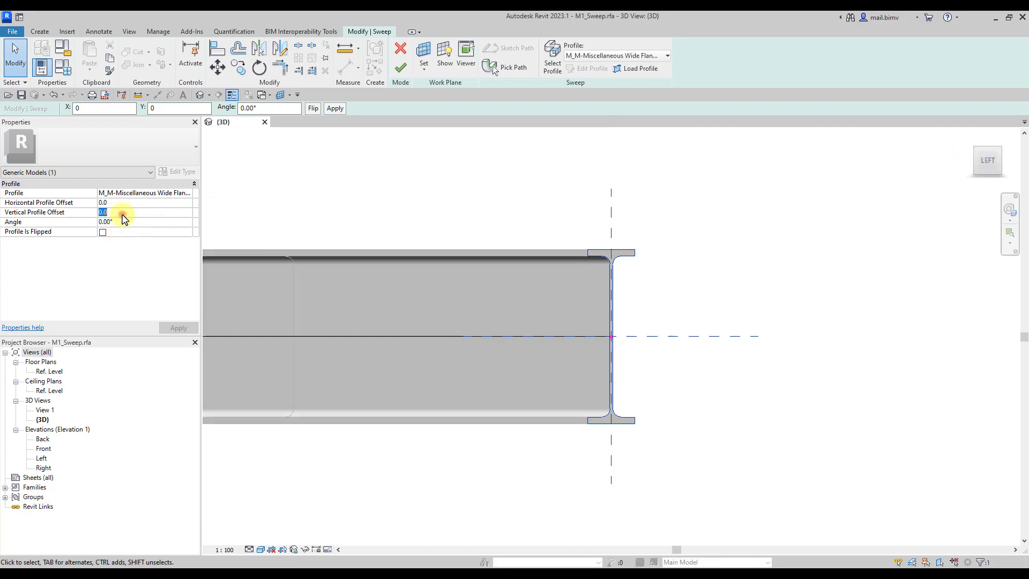
pyautogui.write('50')
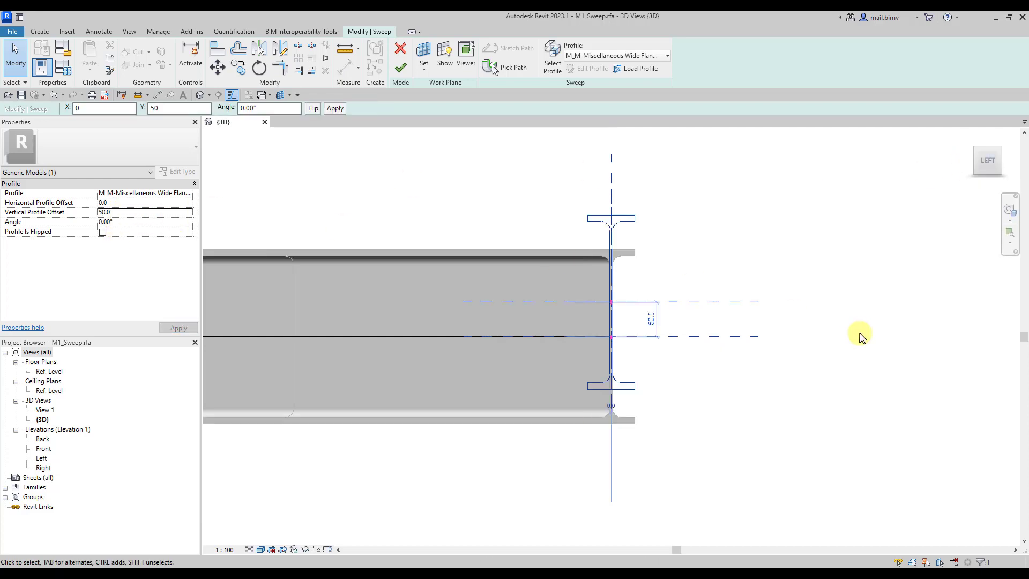
pyautogui.click(124, 204)
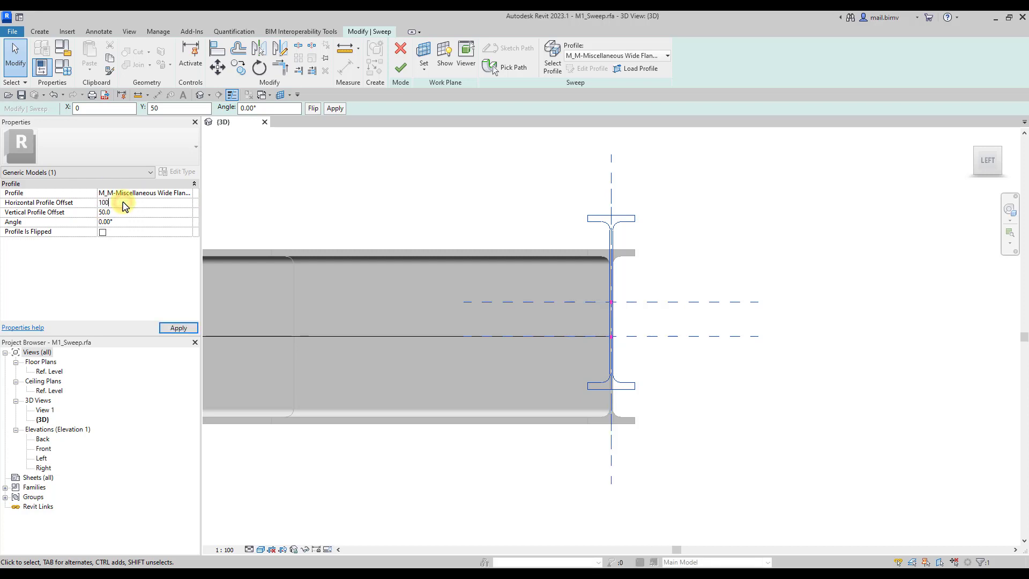
pyautogui.write('100')
pyautogui.press('Return')
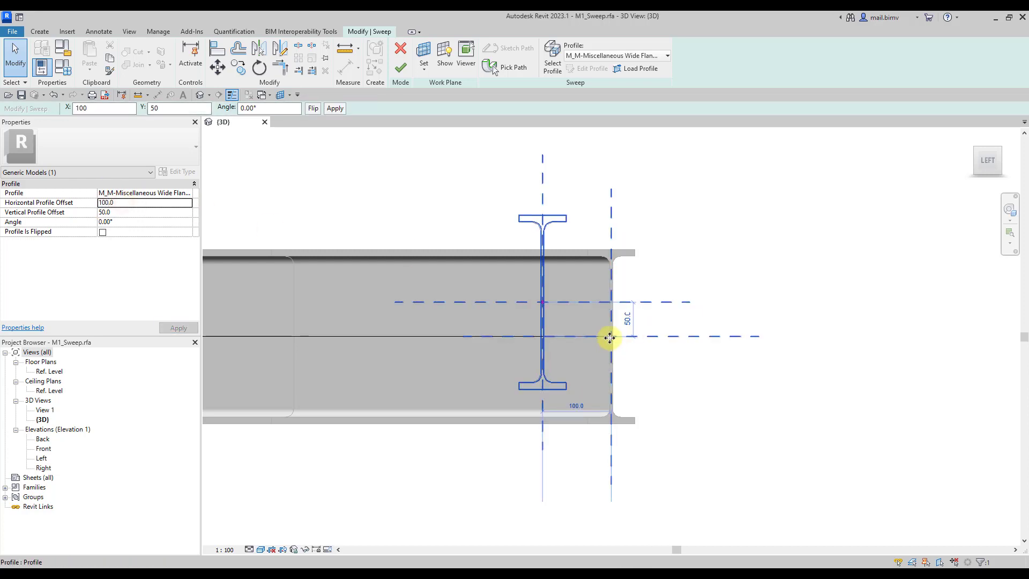
# - Rotate the profile 45° and finish the sweep
pyautogui.keyDown('shift'); pyautogui.moveTo(609, 338); pyautogui.dragTo(651, 336, button='middle'); pyautogui.keyUp('shift')
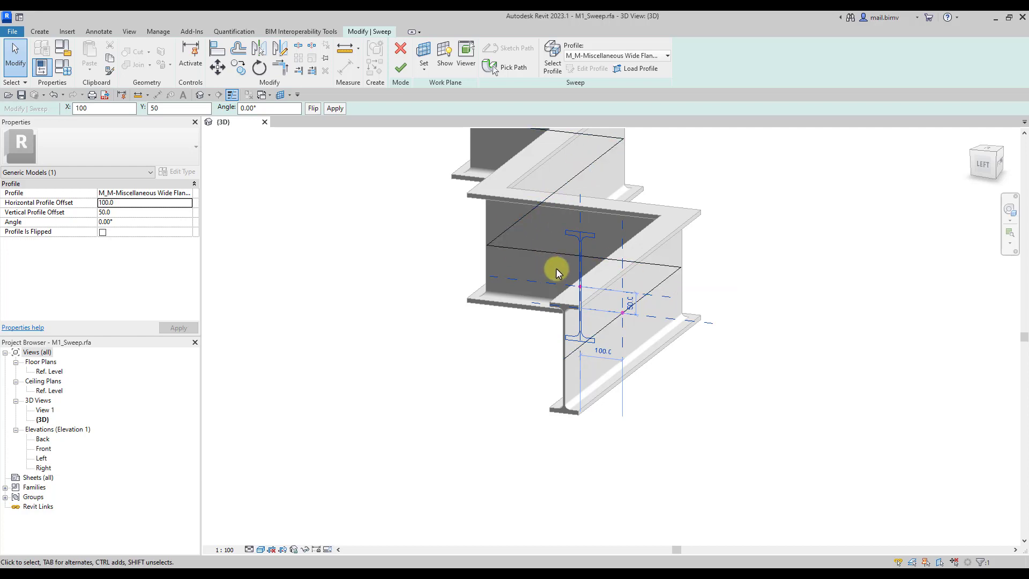
pyautogui.keyDown('shift'); pyautogui.moveTo(458, 332); pyautogui.dragTo(575, 271, button='middle'); pyautogui.keyUp('shift')
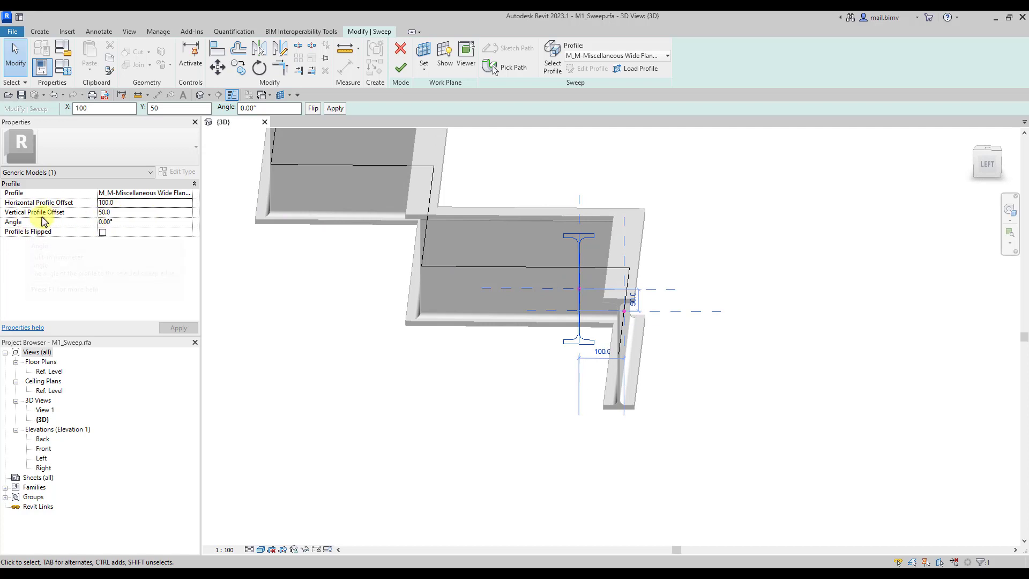
pyautogui.click(121, 223)
pyautogui.write('45')
pyautogui.click(178, 327)
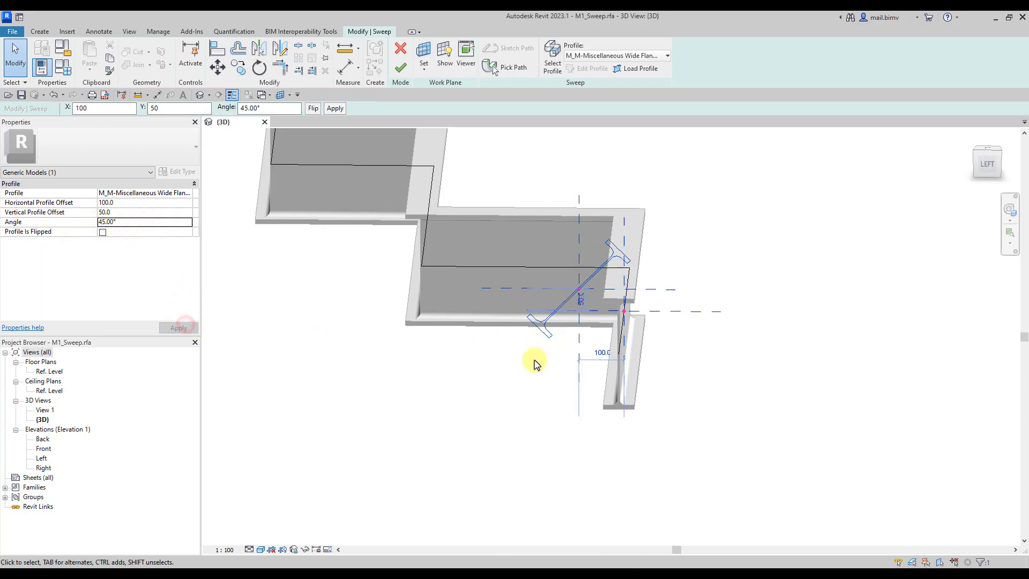
pyautogui.click(397, 72)
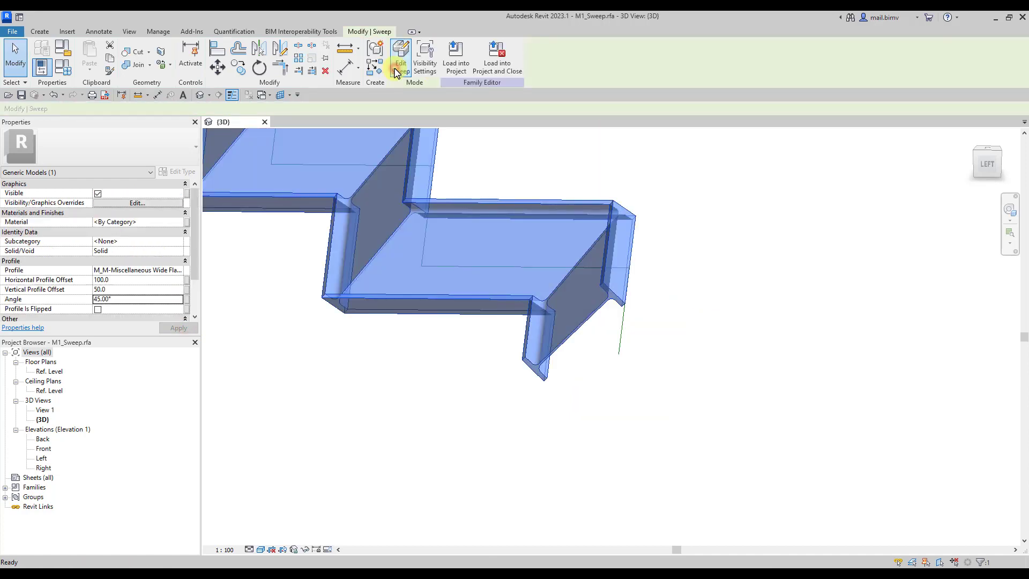
# - Reopen the sweep and change the profile angle to 10
pyautogui.click(438, 415)
pyautogui.keyDown('shift'); pyautogui.moveTo(459, 404); pyautogui.dragTo(424, 376, button='middle'); pyautogui.keyUp('shift')
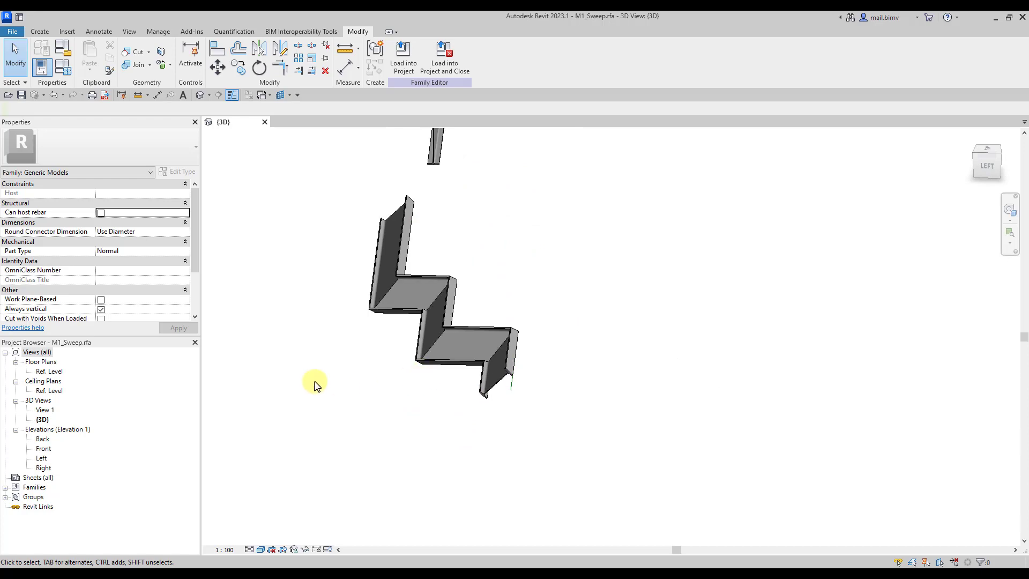
pyautogui.doubleClick(498, 377)
pyautogui.click(502, 374)
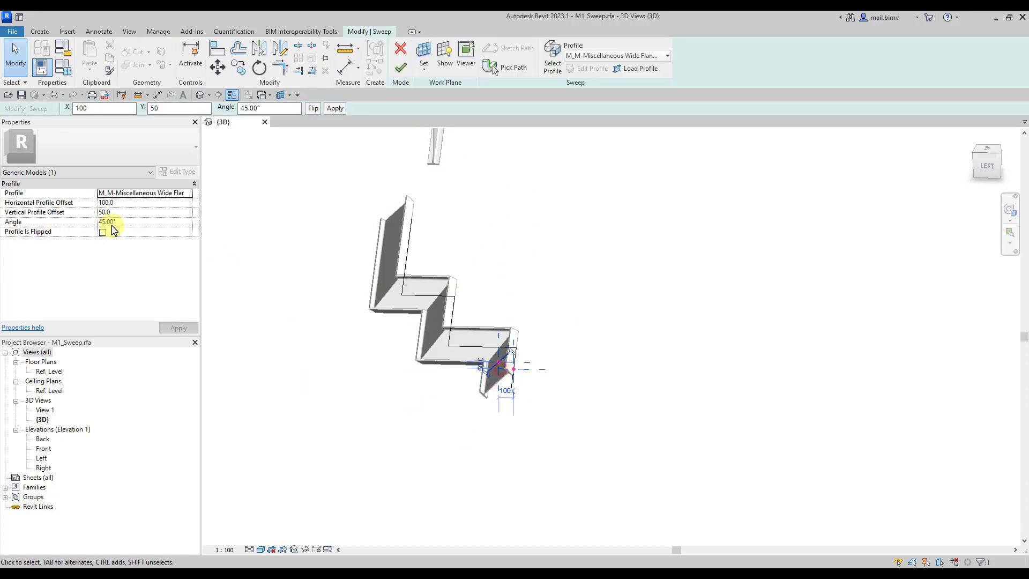
pyautogui.click(134, 223)
pyautogui.write('10')
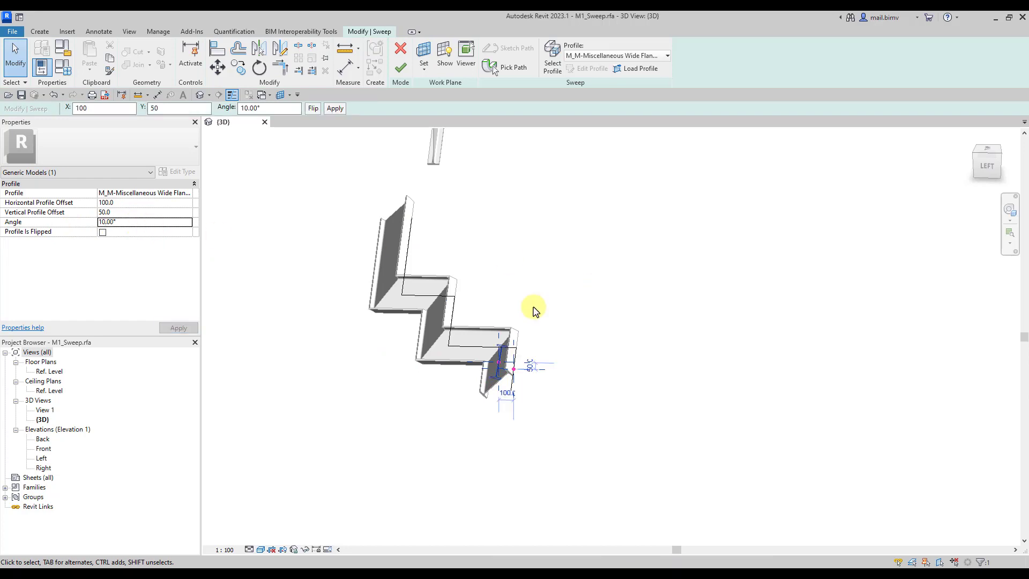